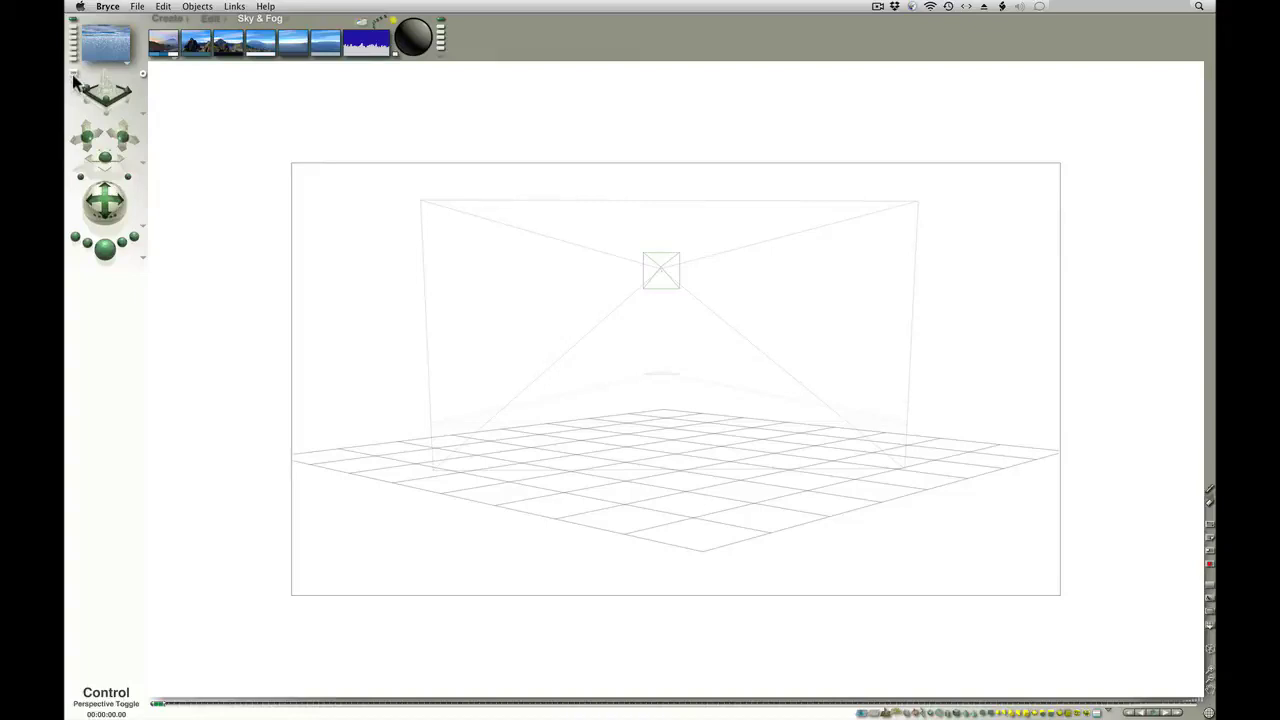
- Switch back and forth between the Director's view and the camera view to compare the two perspectives
click(75, 82)
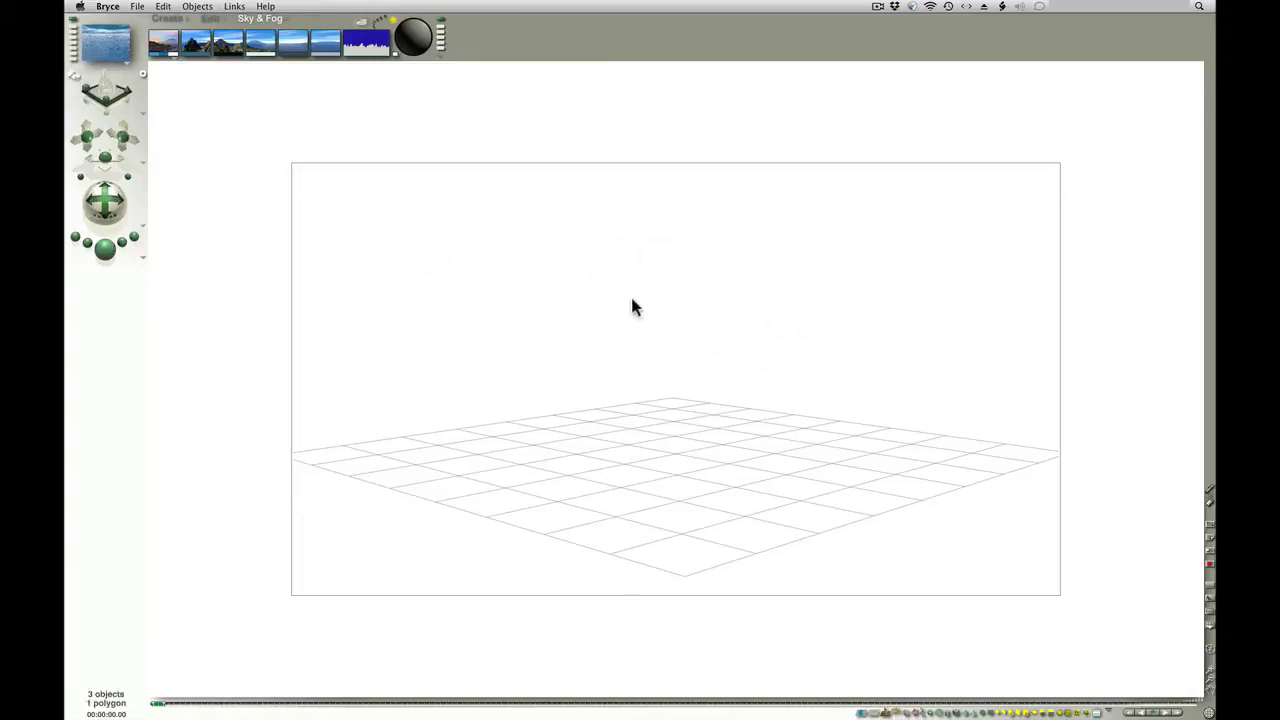
click(77, 82)
click(77, 82)
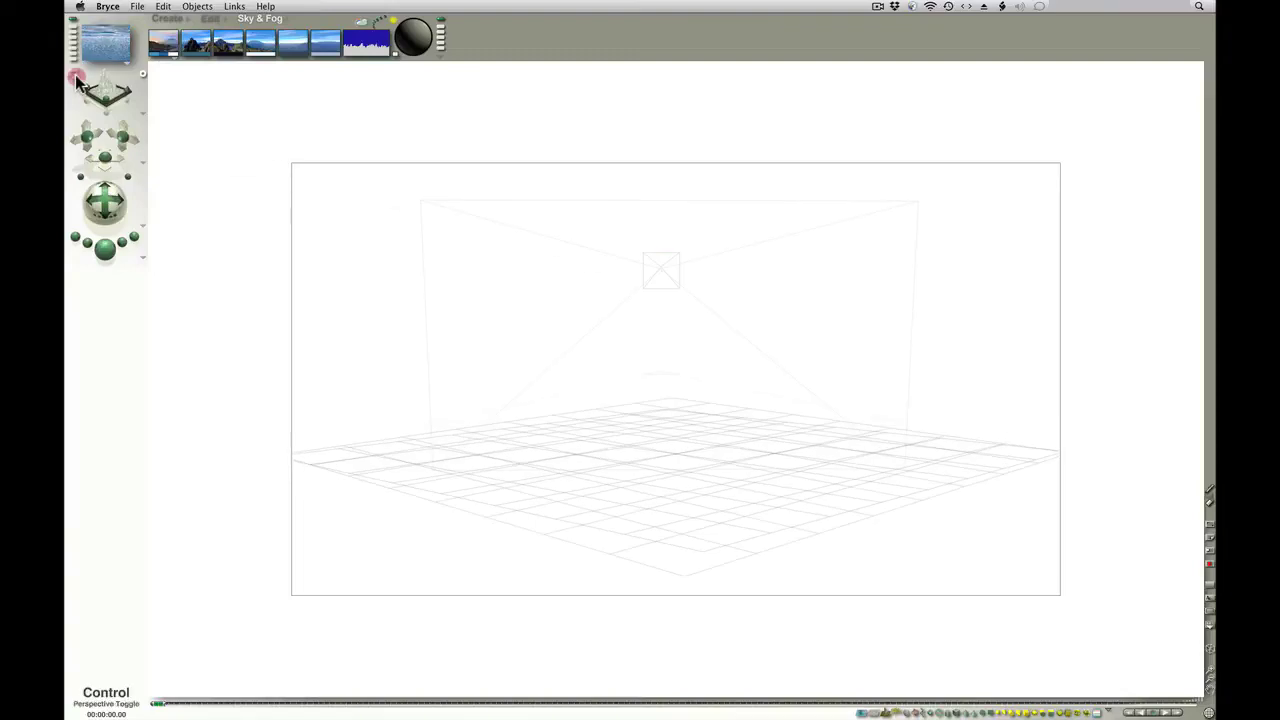
click(77, 82)
click(77, 82)
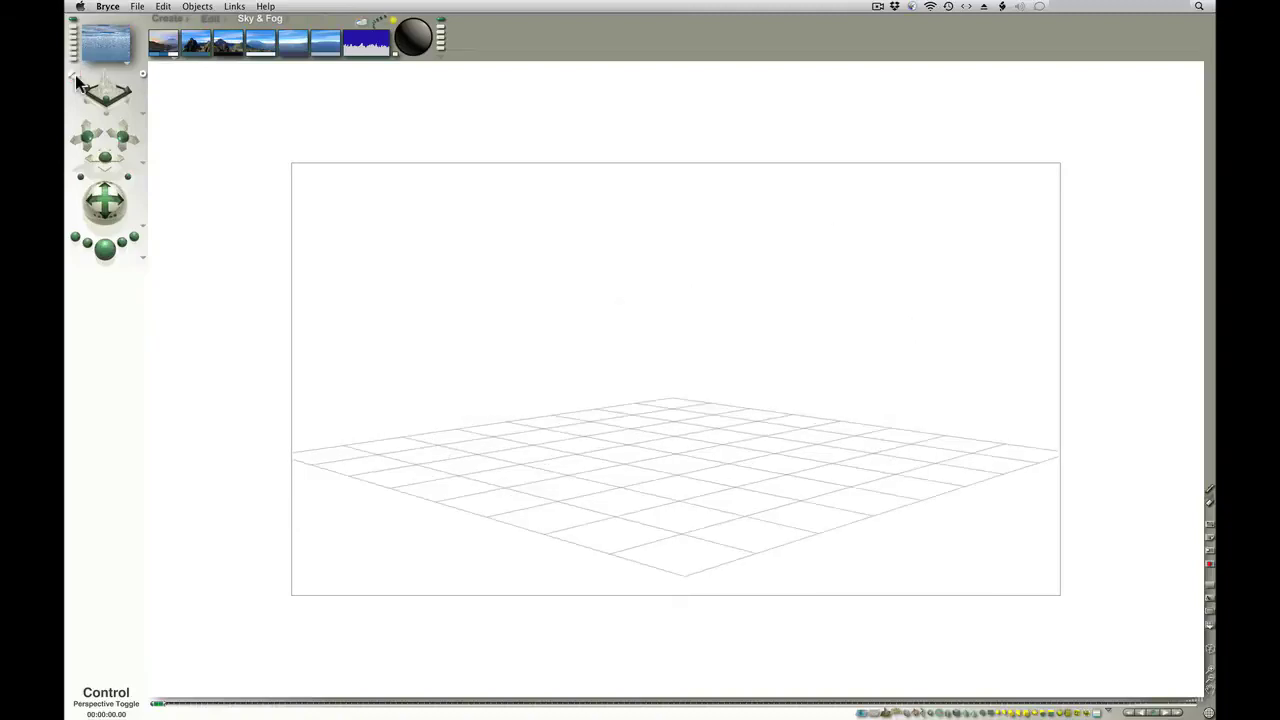
click(77, 82)
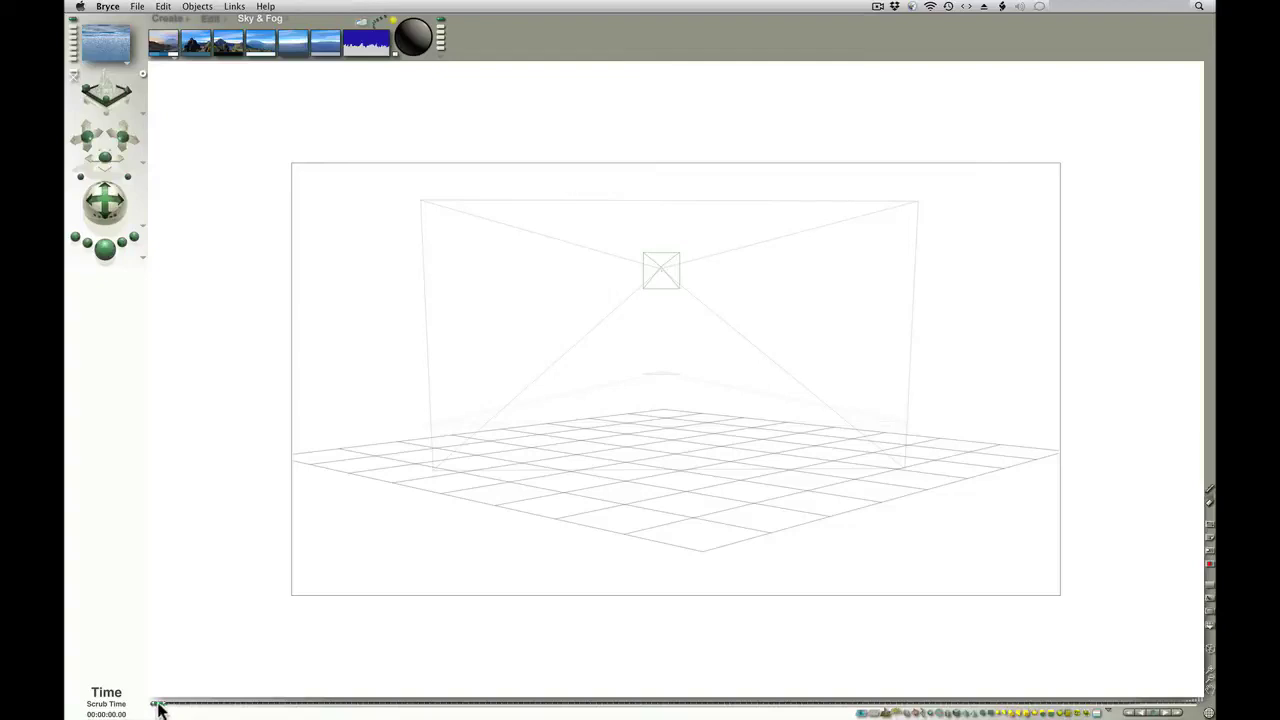
- Open the Animation Setup to examine its current time, duration, frame rate and playback options, and close it without changes
click(136, 7)
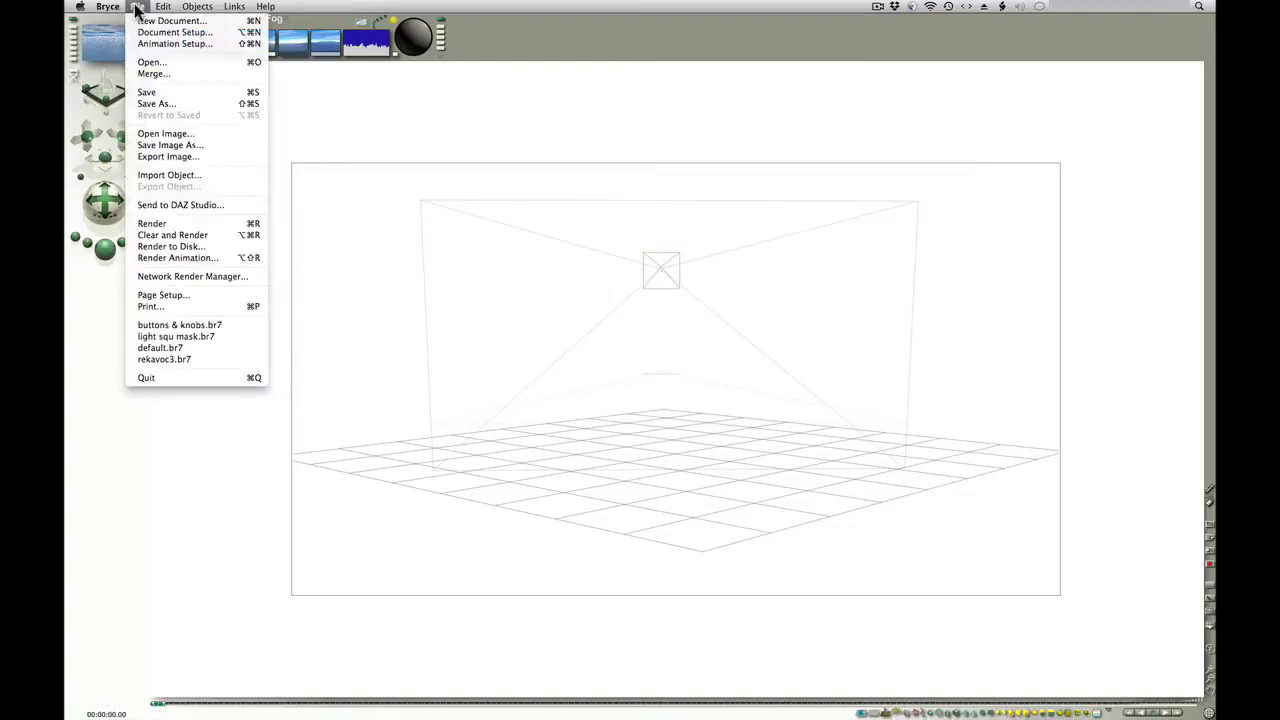
click(190, 43)
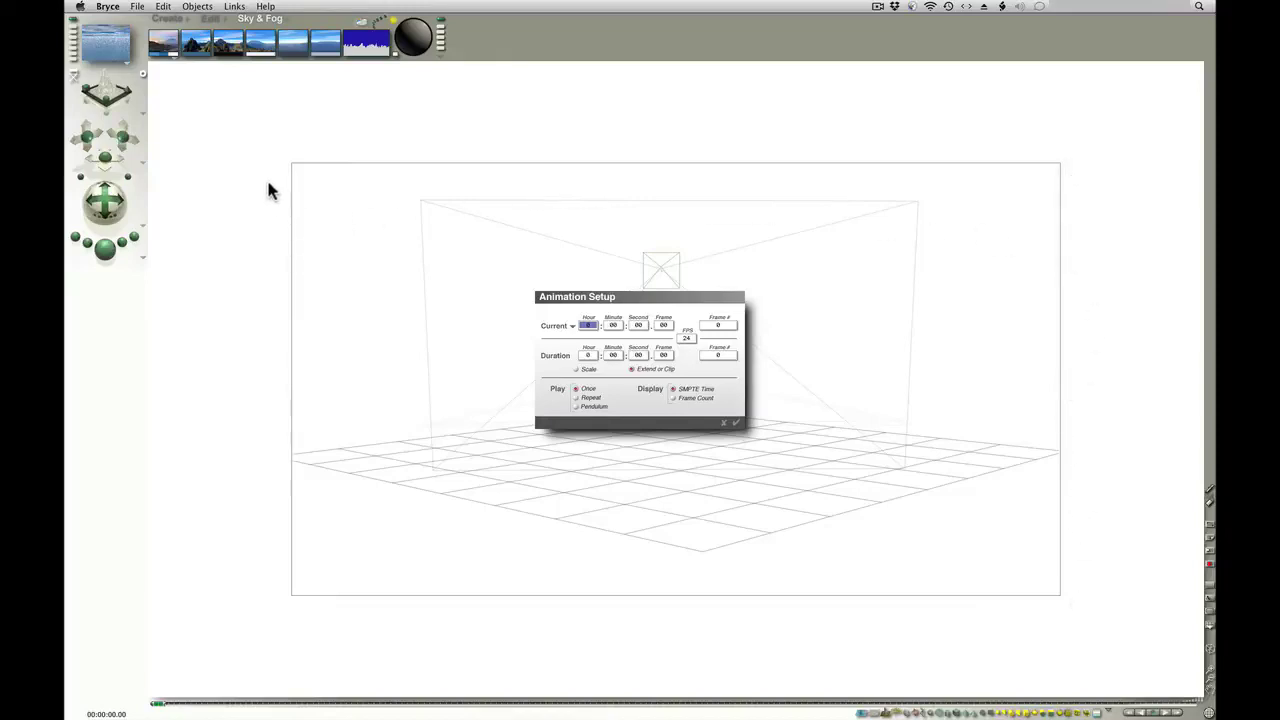
click(729, 422)
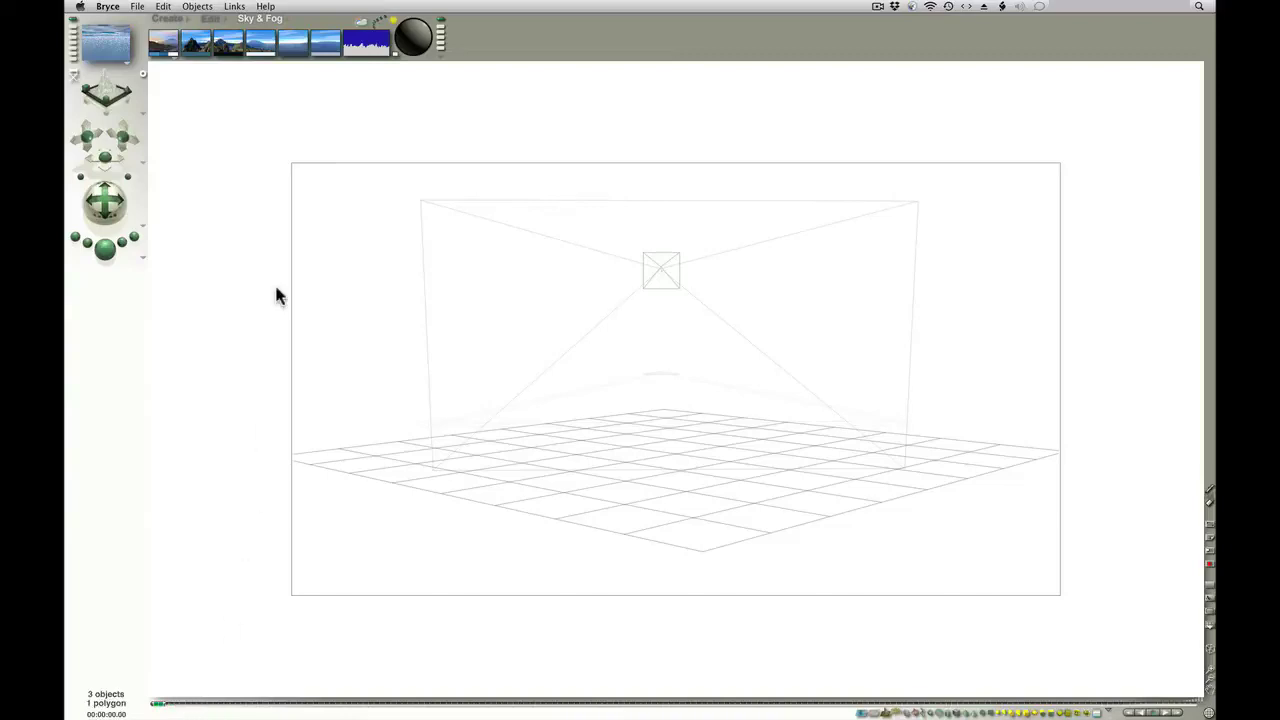
- Create a terrain in the middle of the scene
click(163, 8)
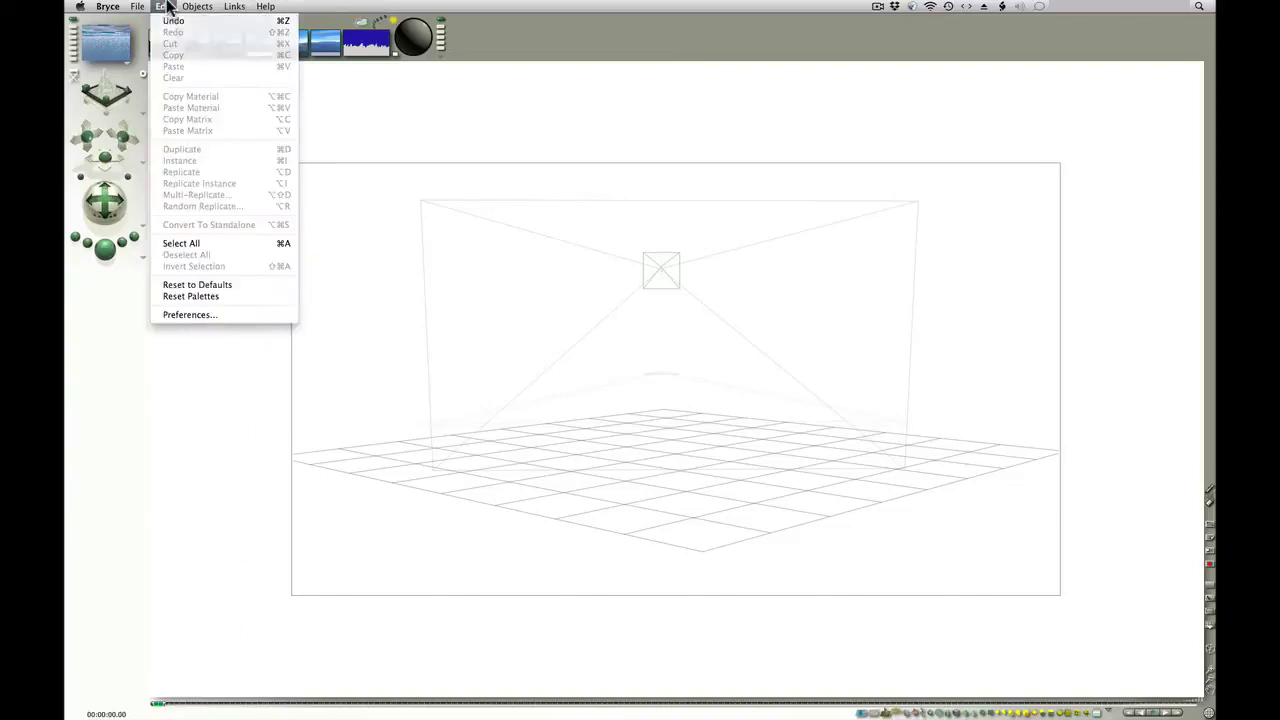
click(172, 24)
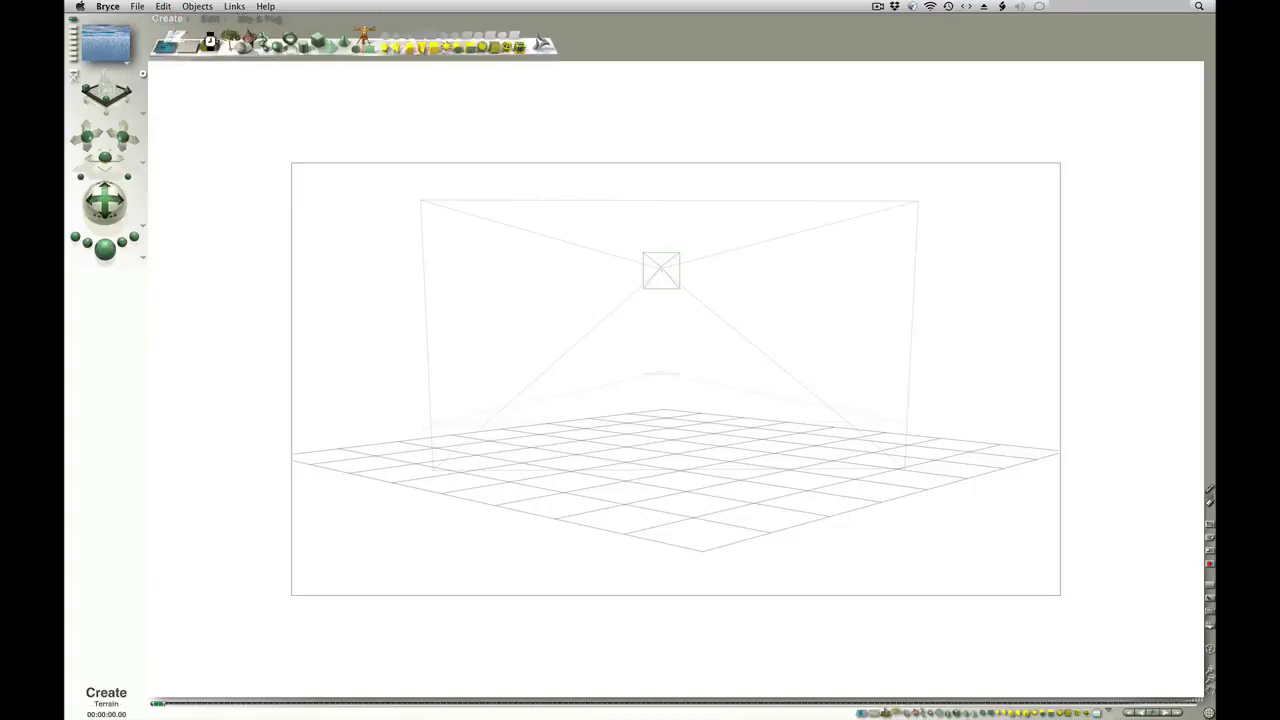
click(210, 41)
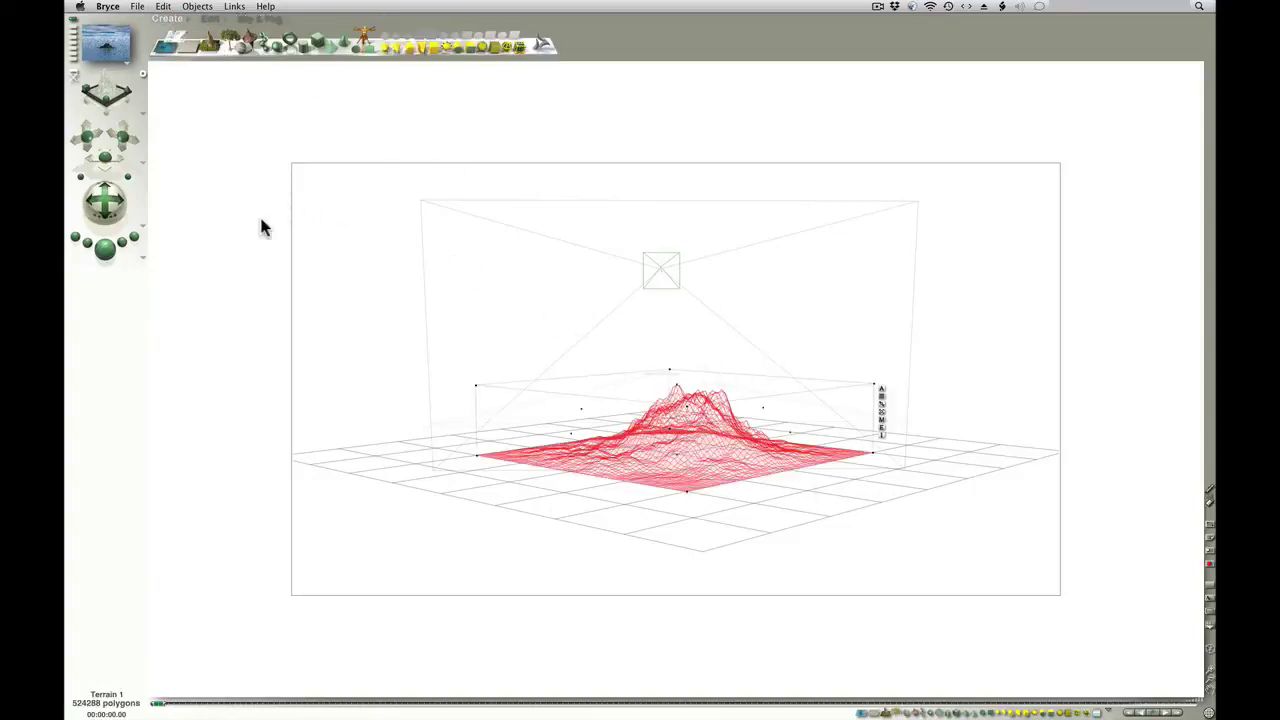
- Enlarge the terrain uniformly until it fills the width of the view, and raise it vertically on the Y axis
click(210, 18)
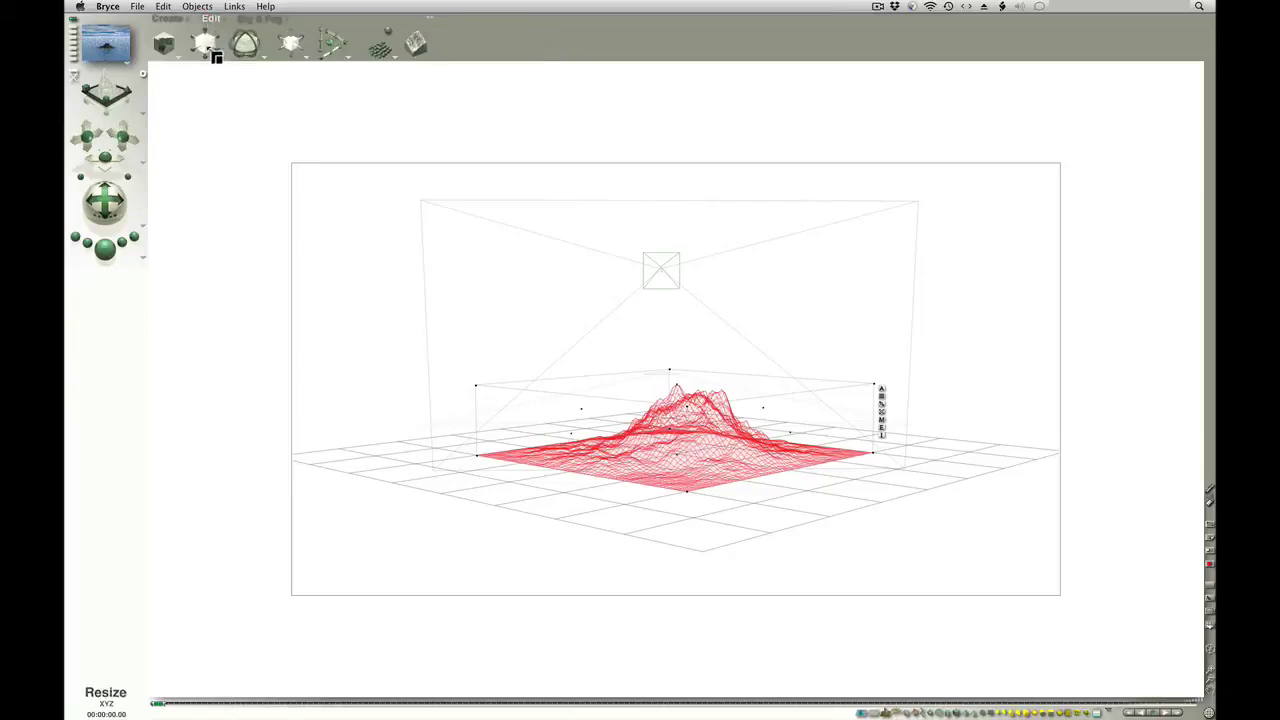
drag(214, 55, 237, 62)
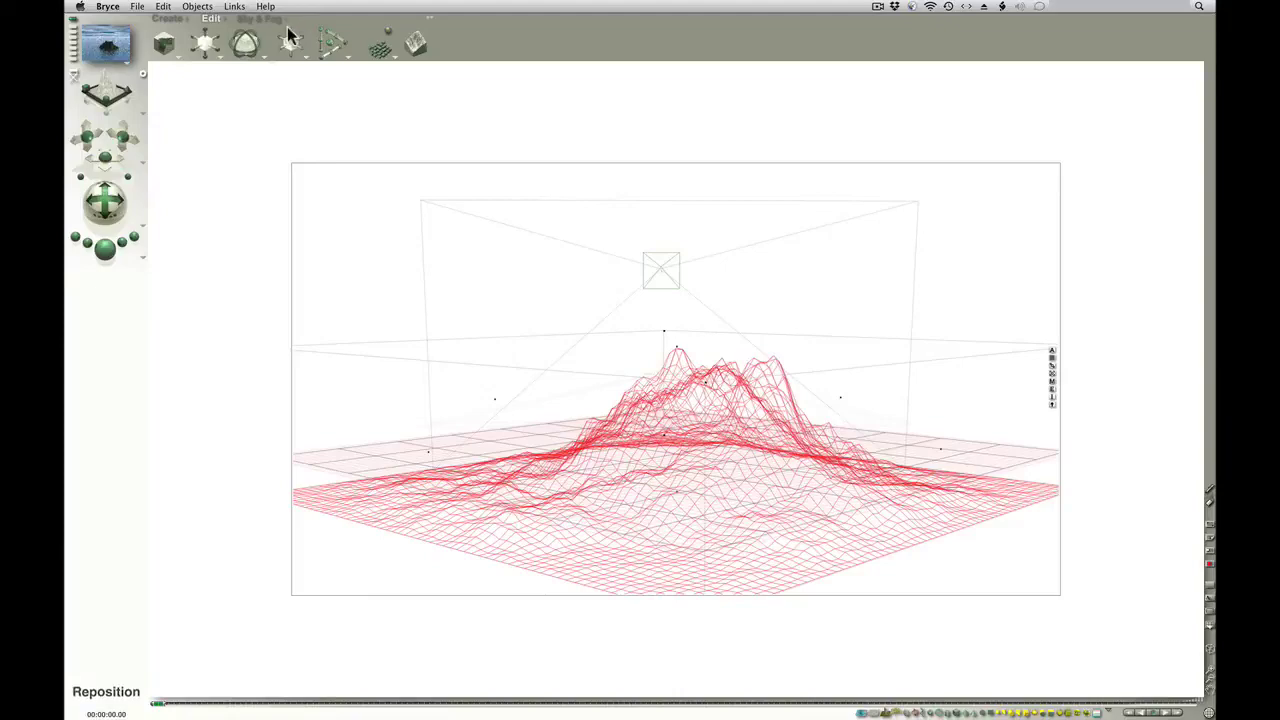
drag(290, 40, 326, 48)
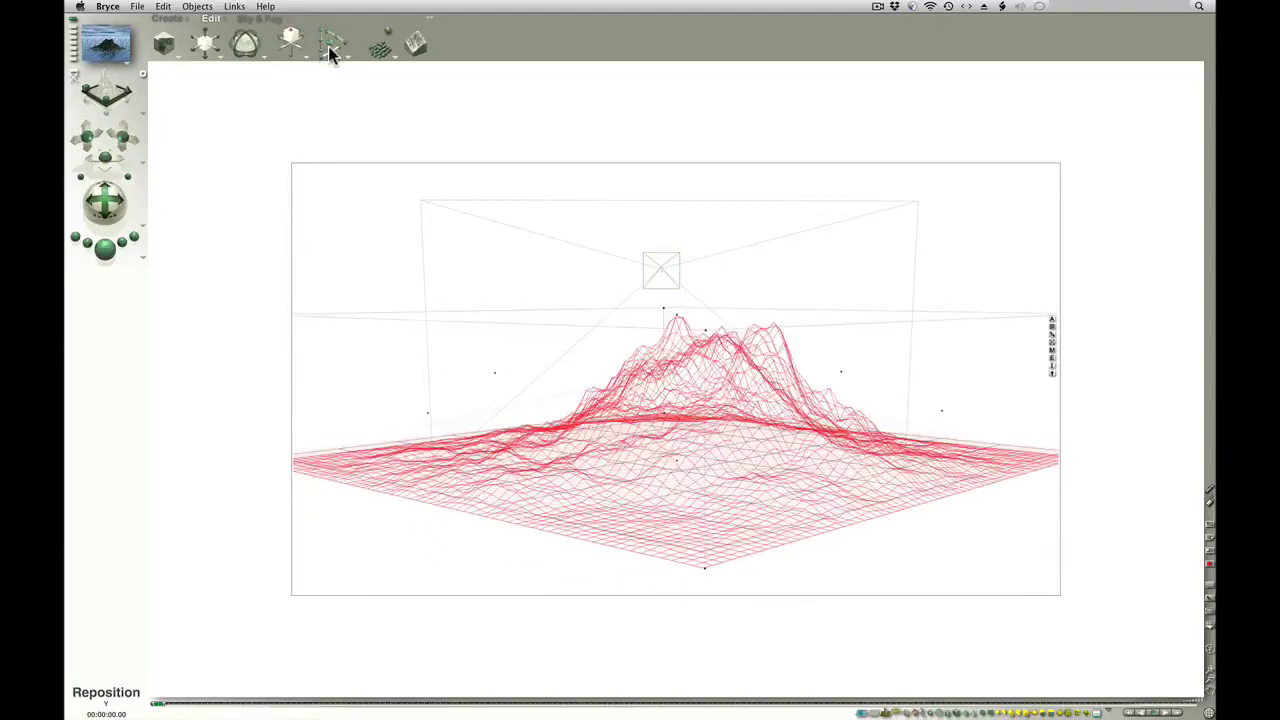
- Adjust the direction of the sunlight with the Sun Control
click(259, 18)
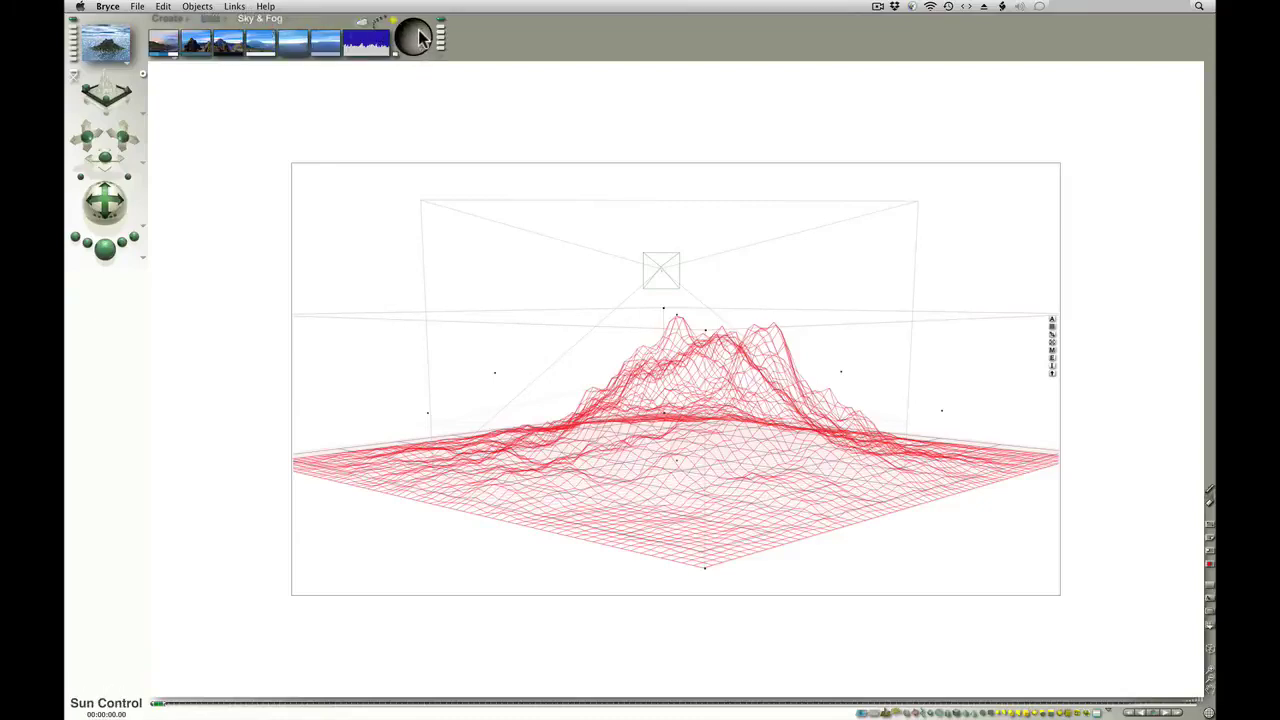
drag(420, 36, 417, 43)
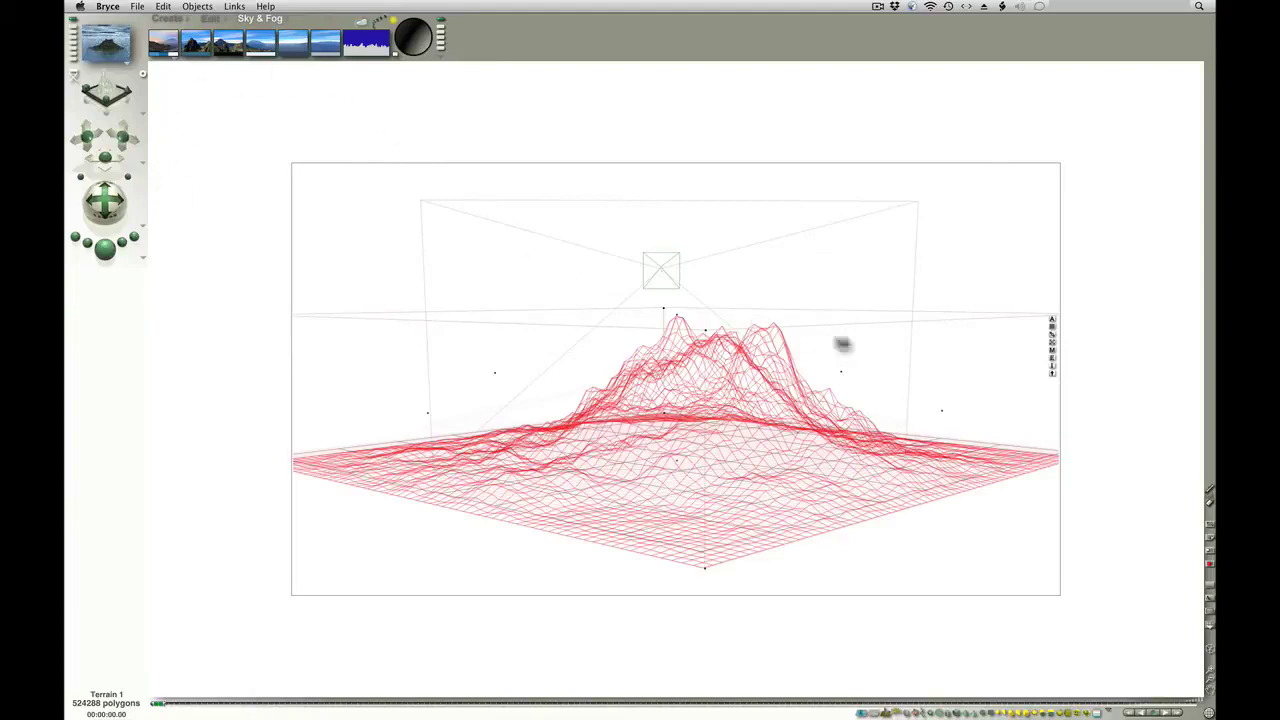
- Edit the terrain's material in the Materials Lab and bring up the Terrains category of the material library
click(1052, 352)
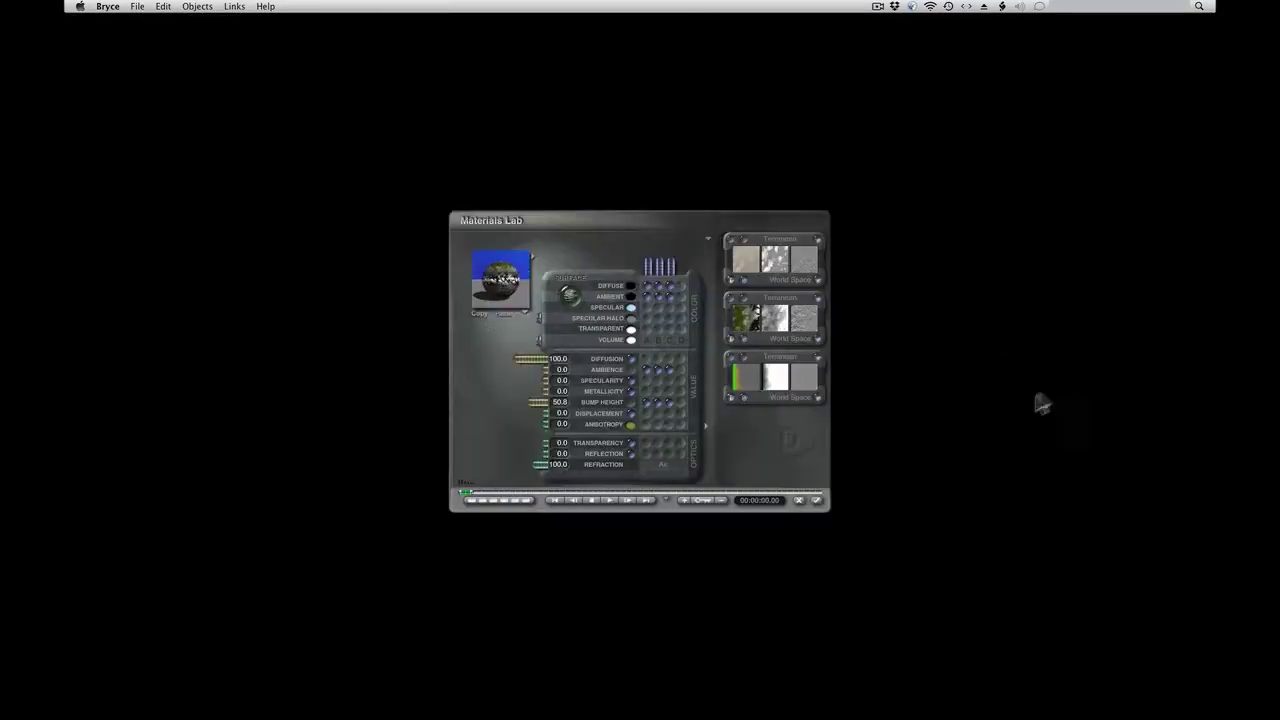
click(523, 311)
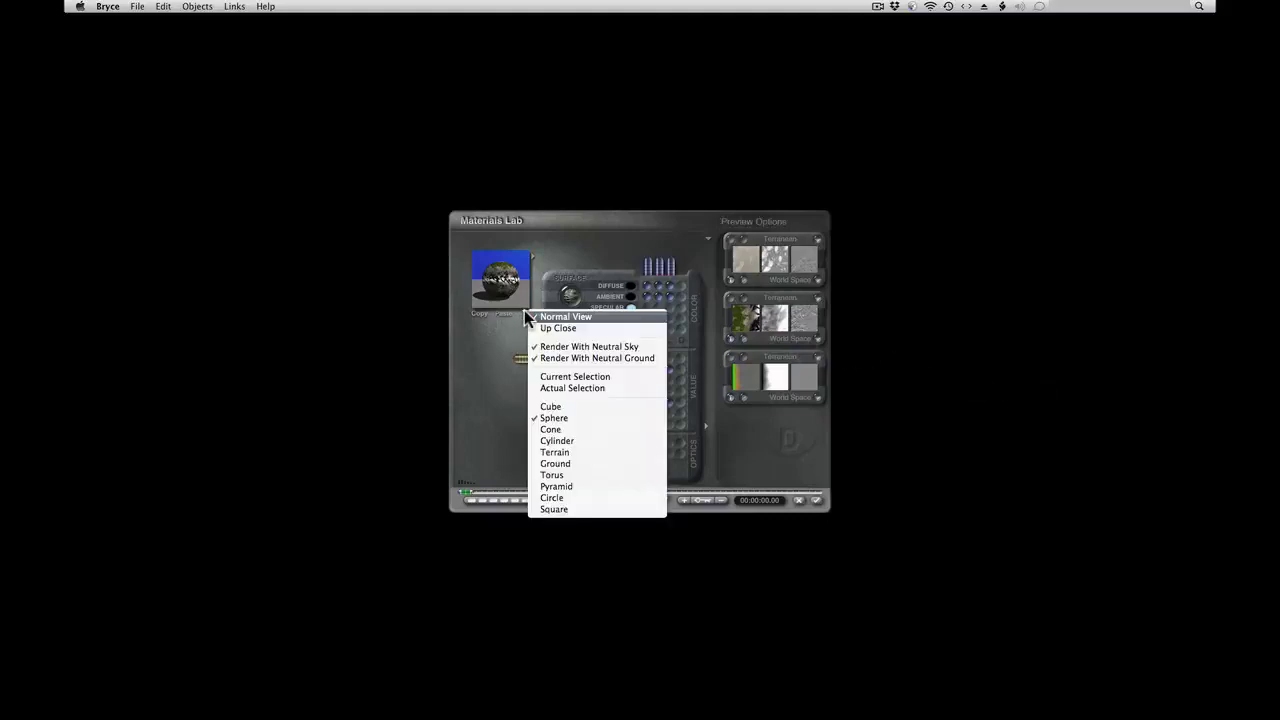
click(563, 276)
click(531, 262)
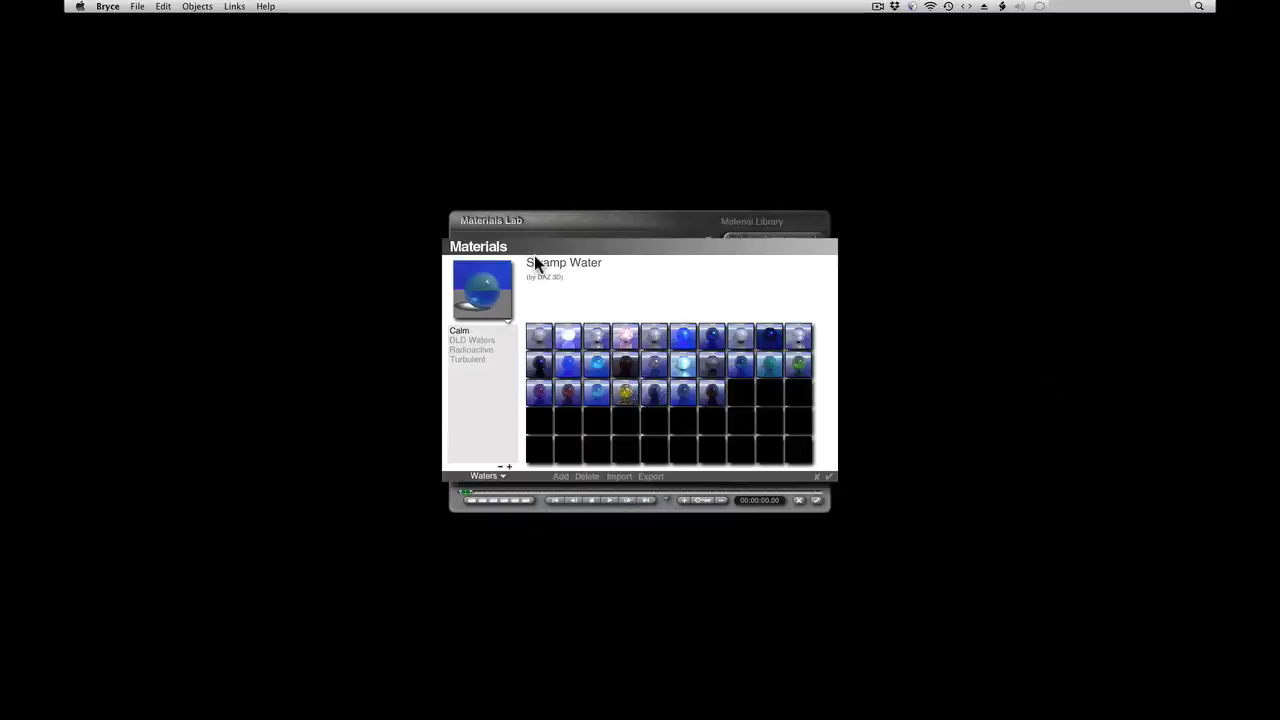
click(502, 477)
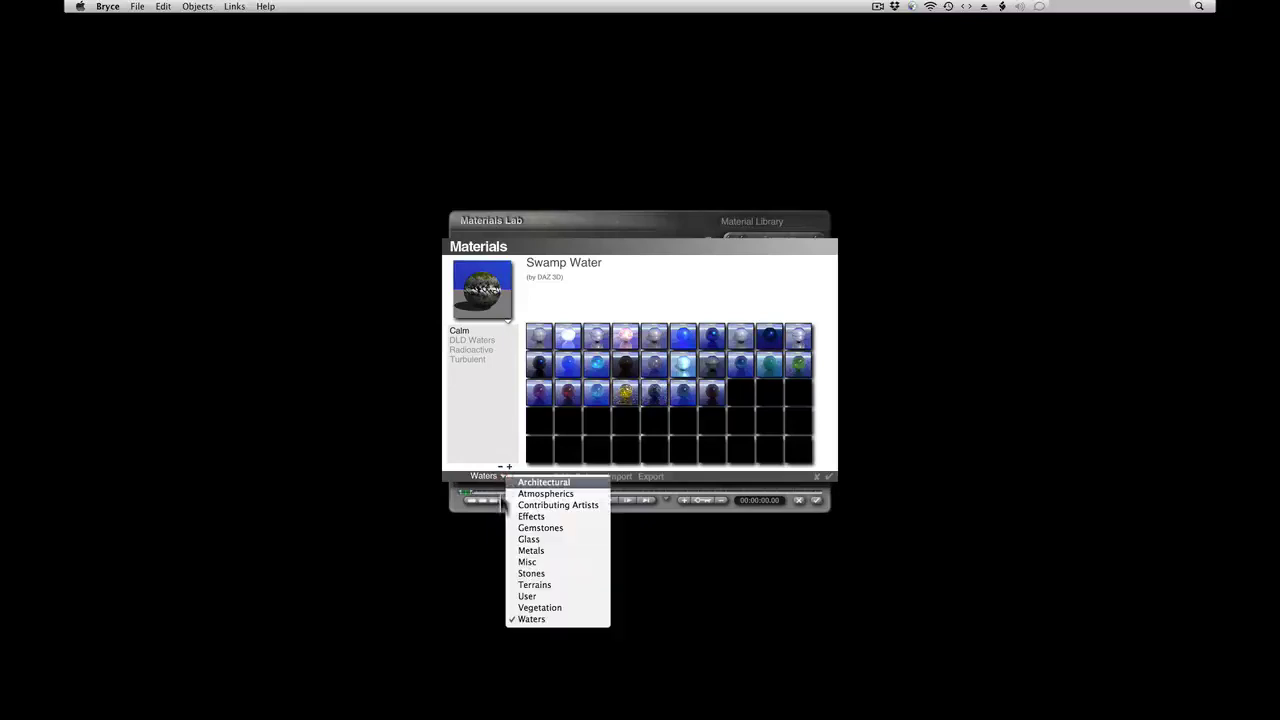
click(575, 584)
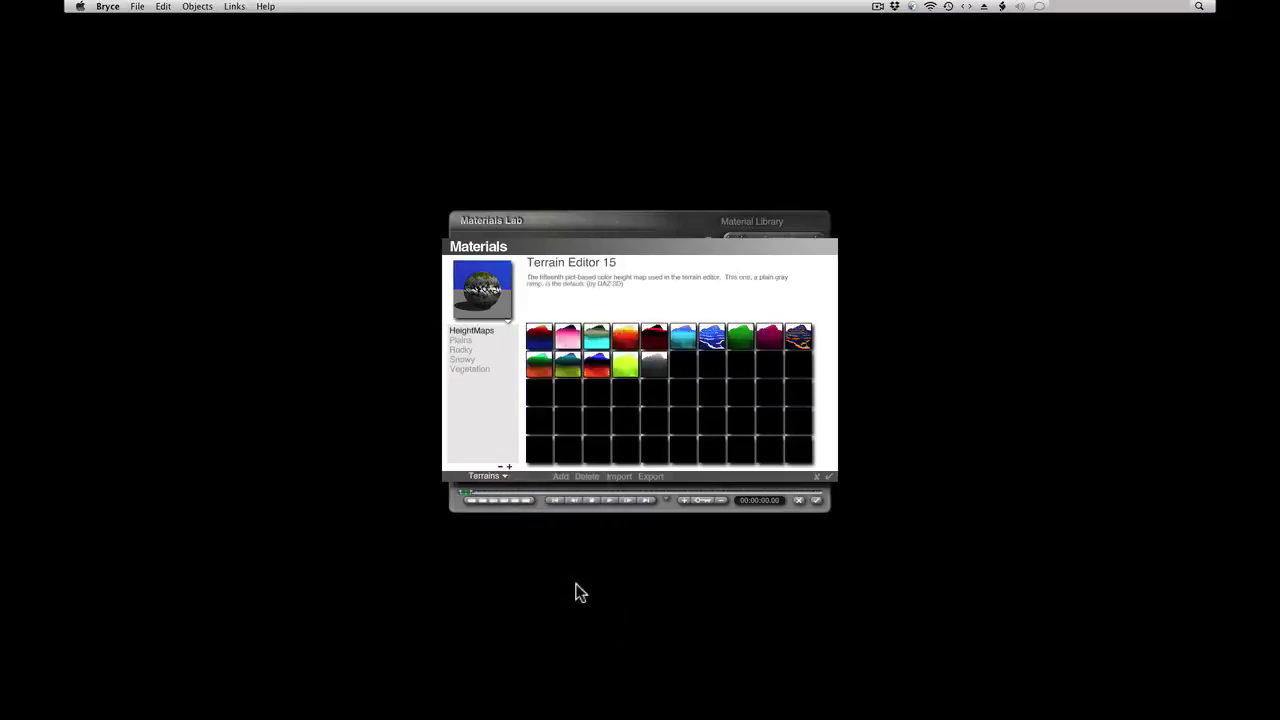
- Apply the From Underneath preset from the Rocky terrain materials to the terrain
click(472, 342)
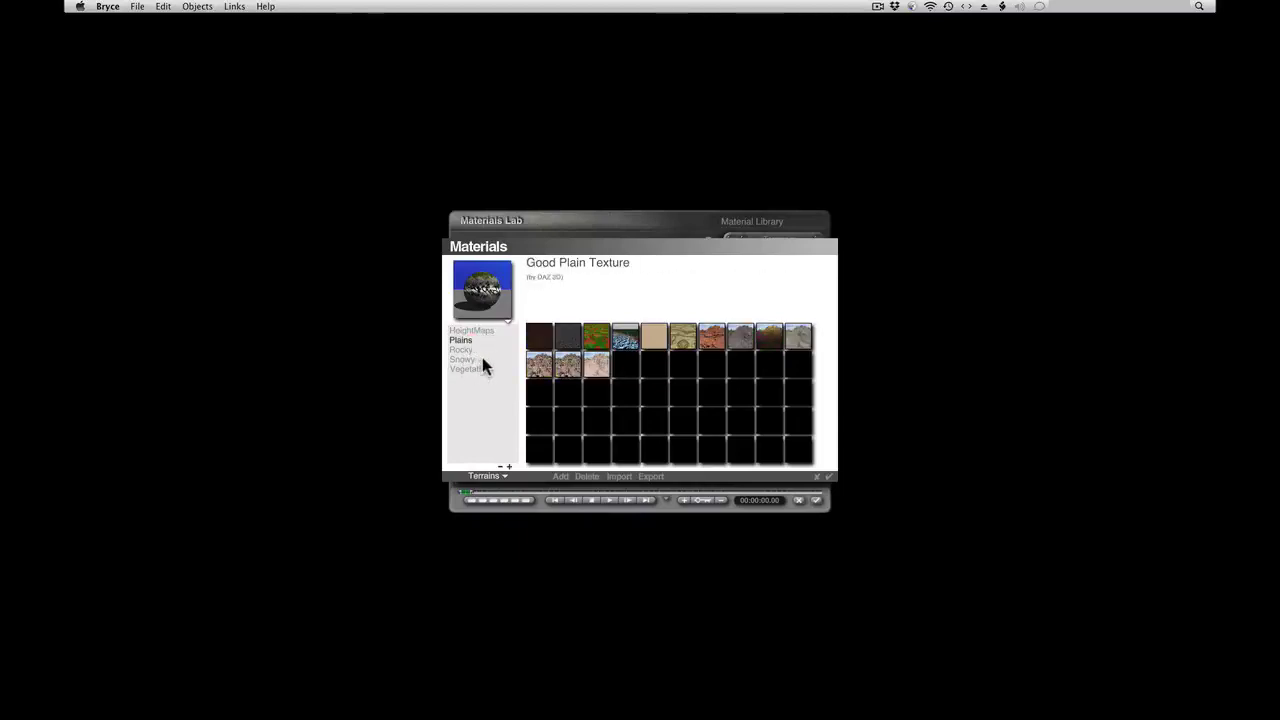
click(481, 351)
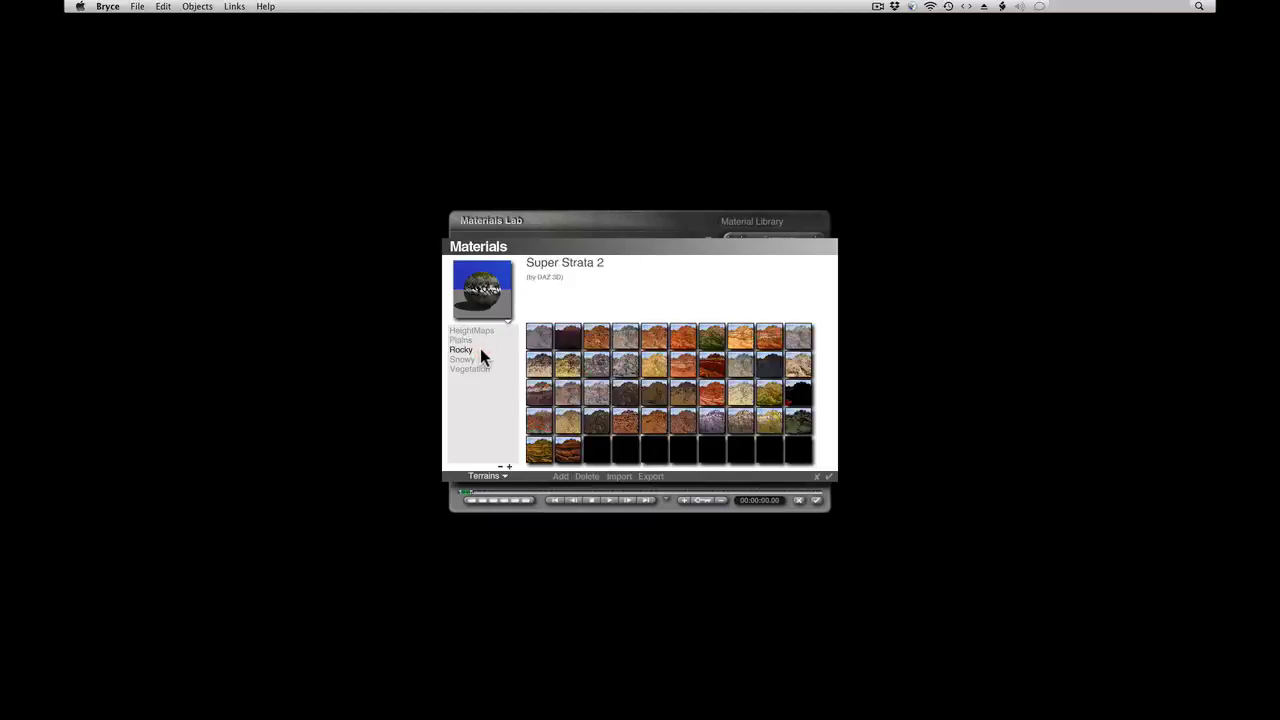
click(656, 366)
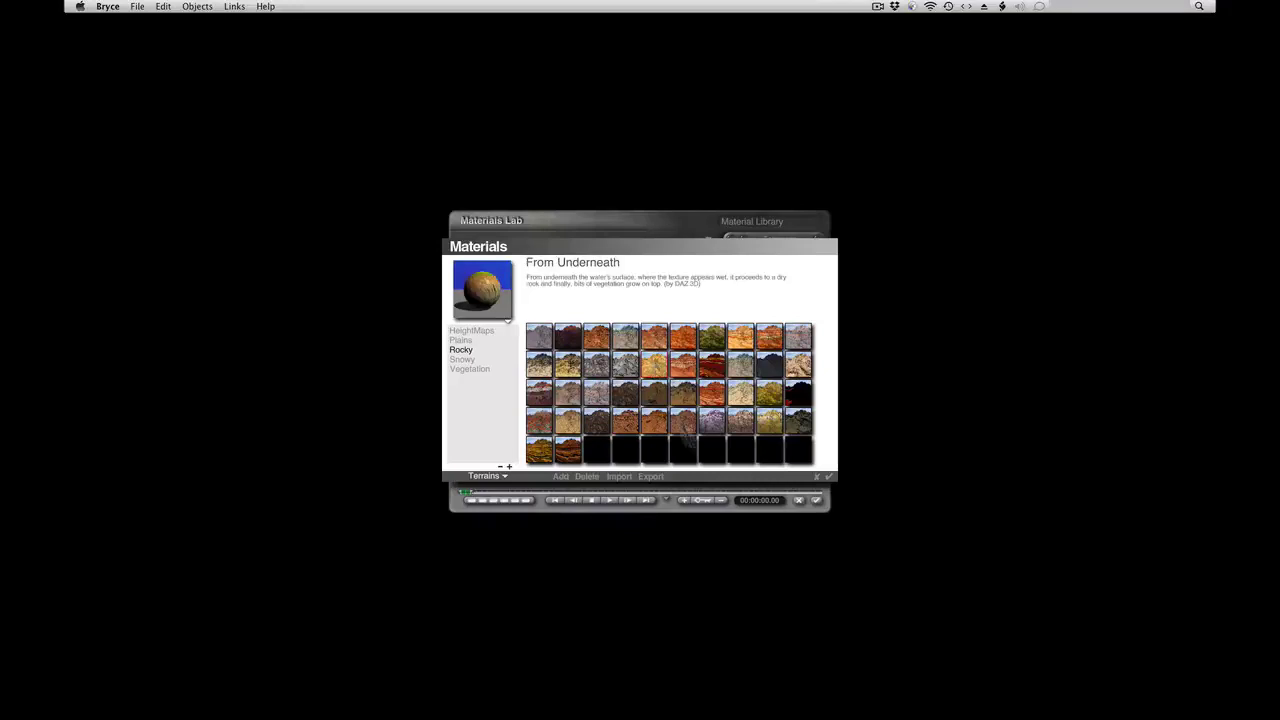
click(829, 477)
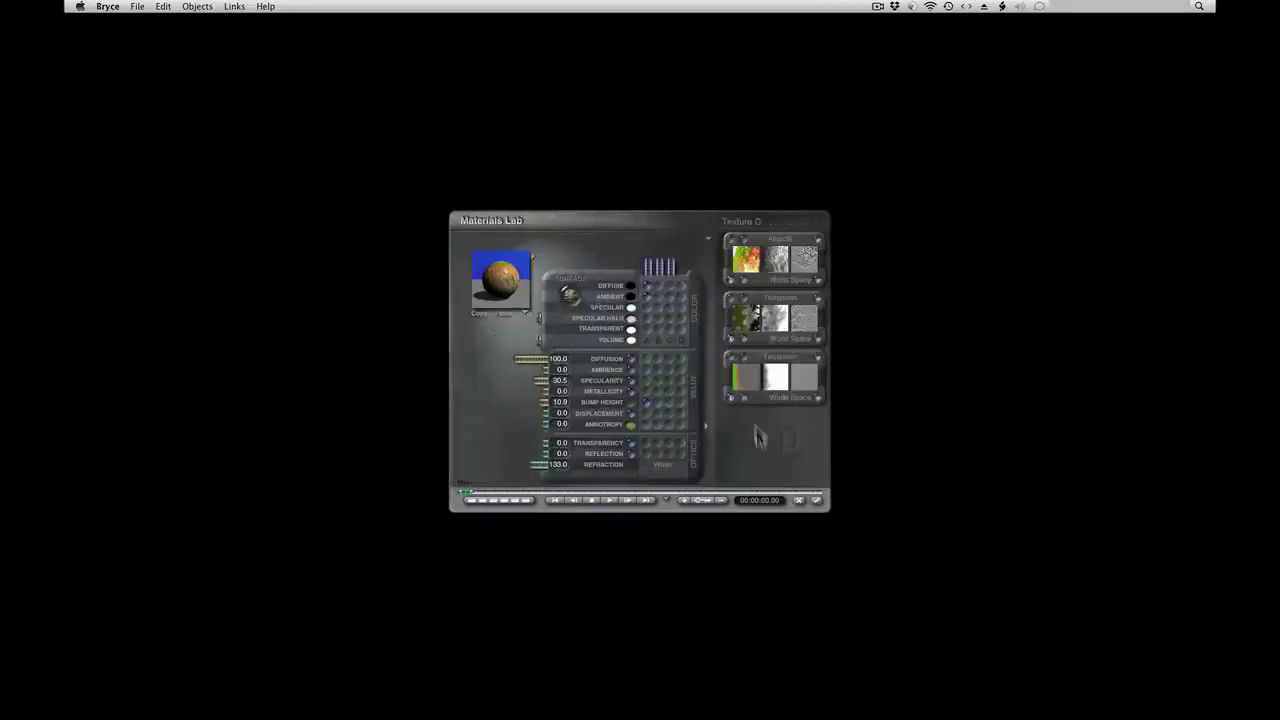
click(819, 501)
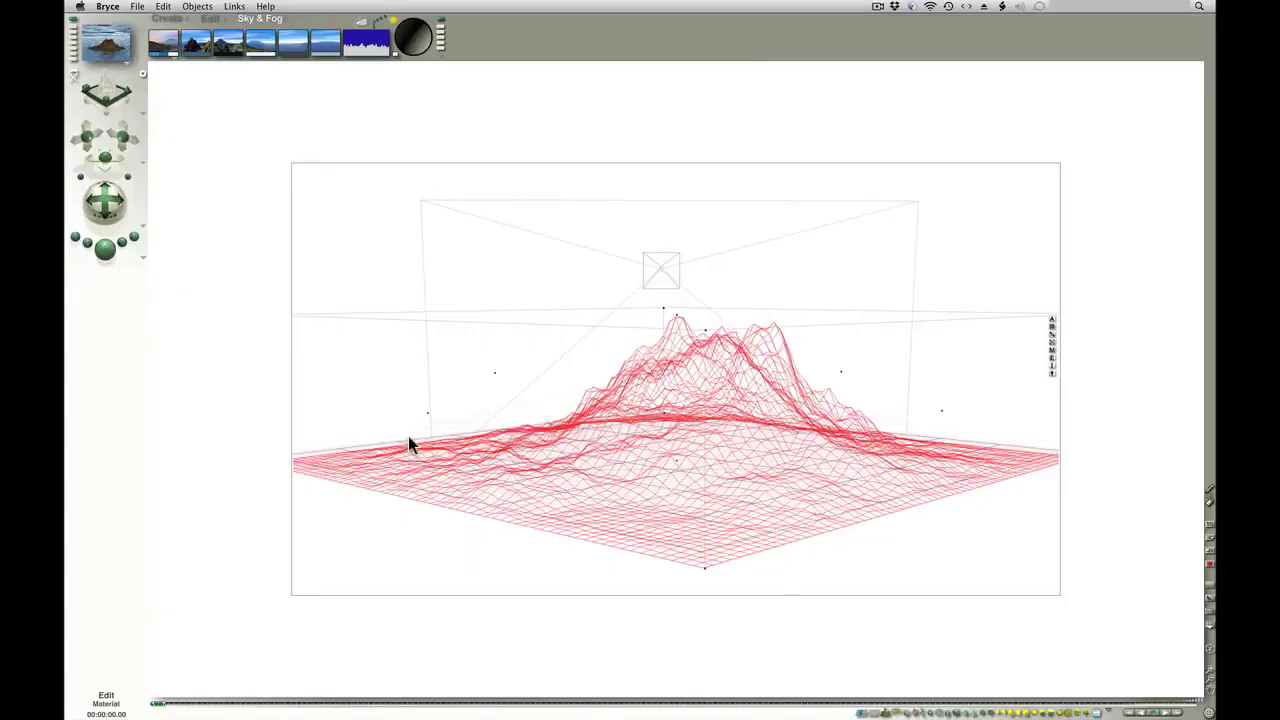
- Raise the sun's diffuse intensity to 273 in the Sky Lab's Sun & Moon settings and accept the change
click(415, 42)
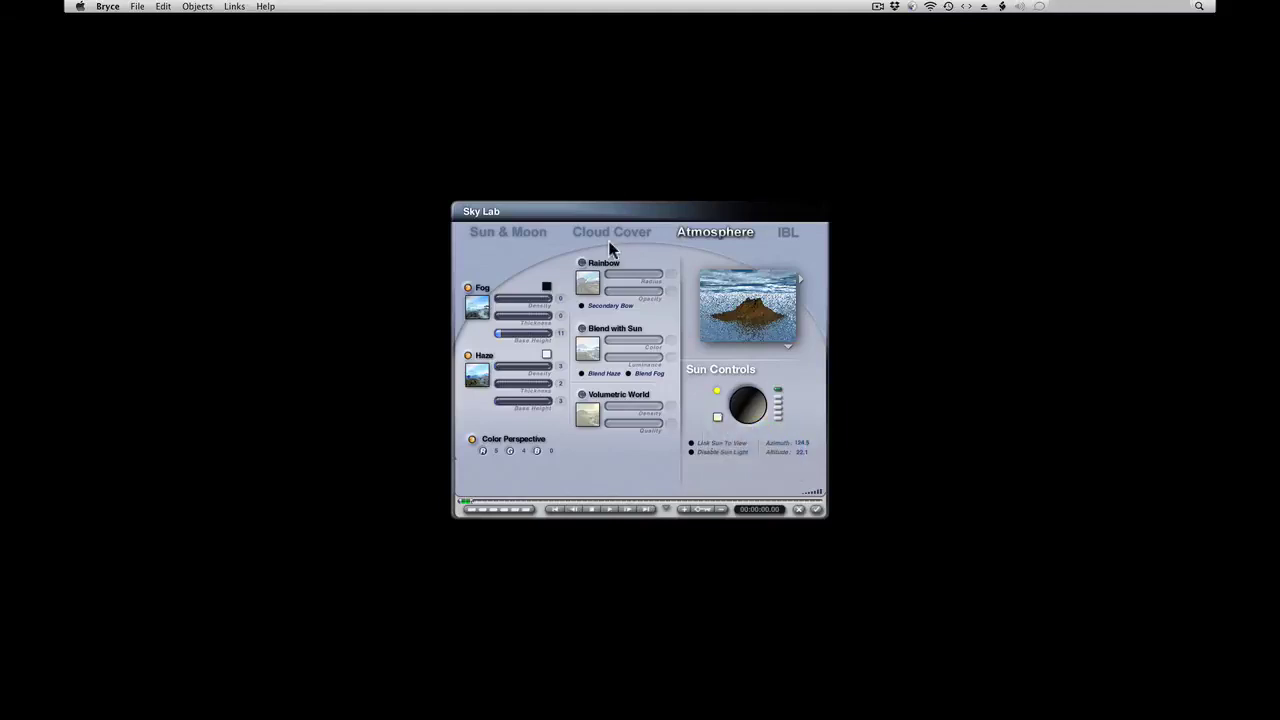
click(523, 238)
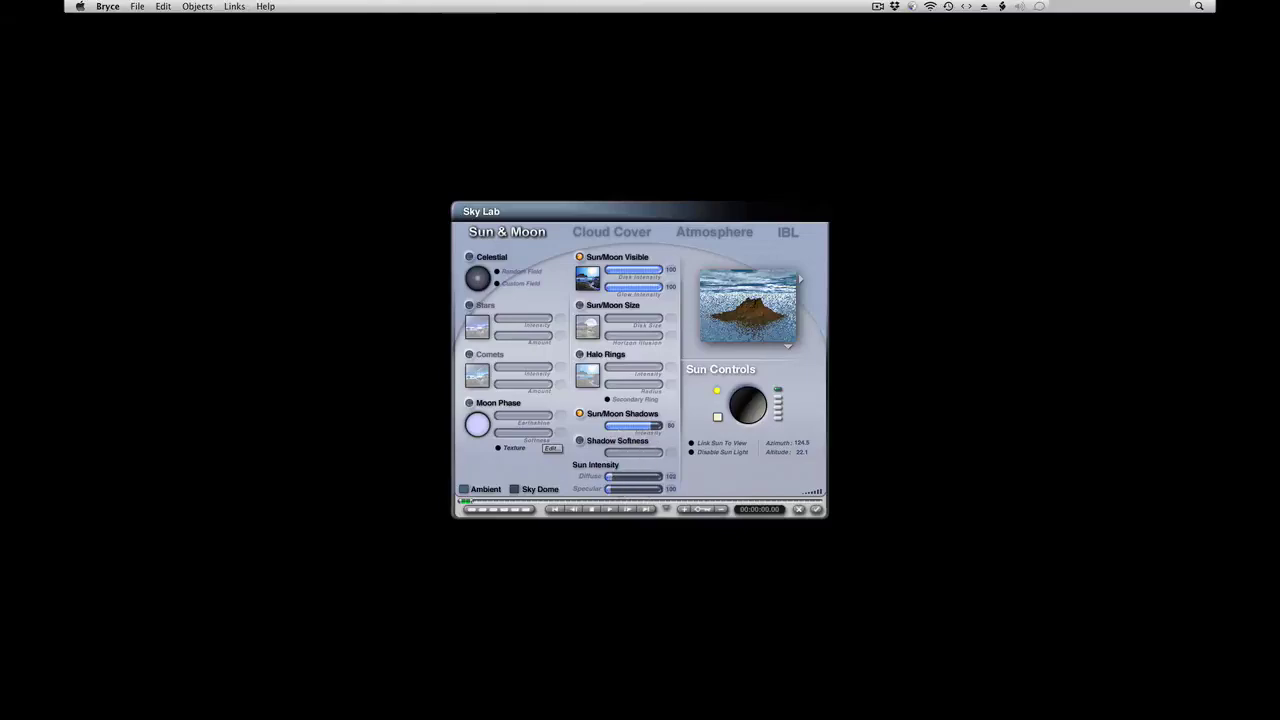
drag(614, 475, 628, 475)
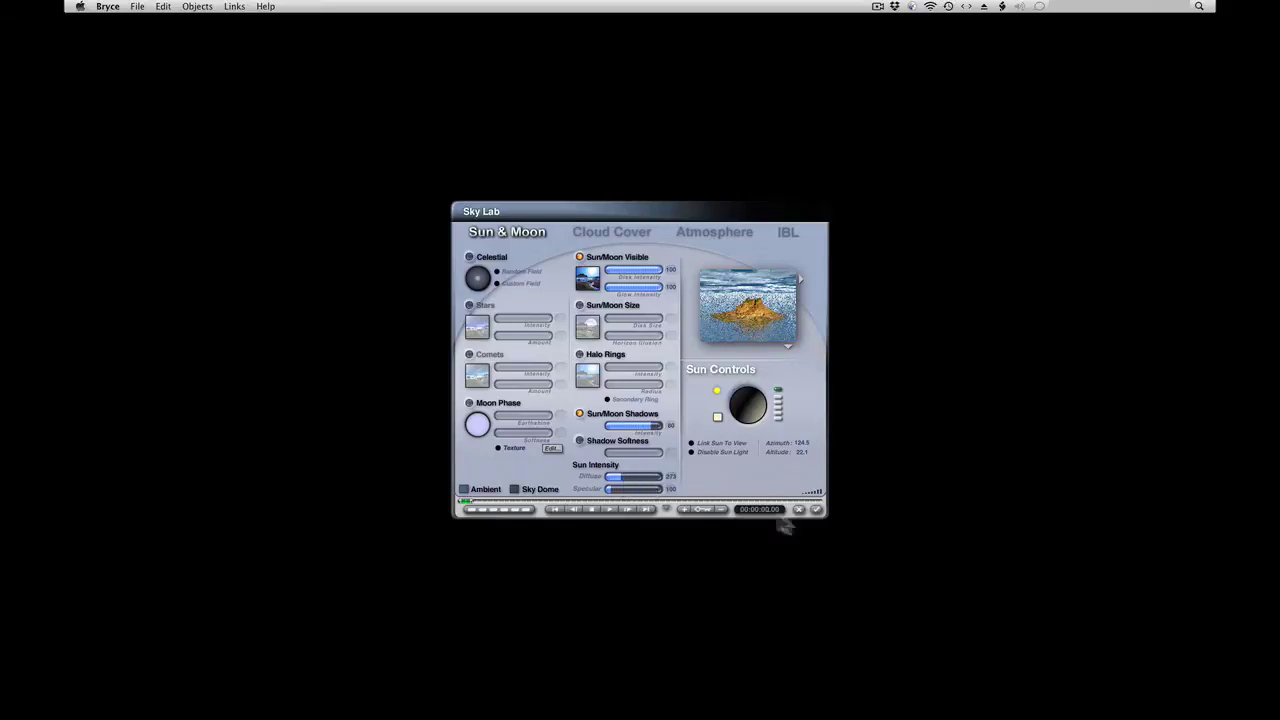
click(816, 510)
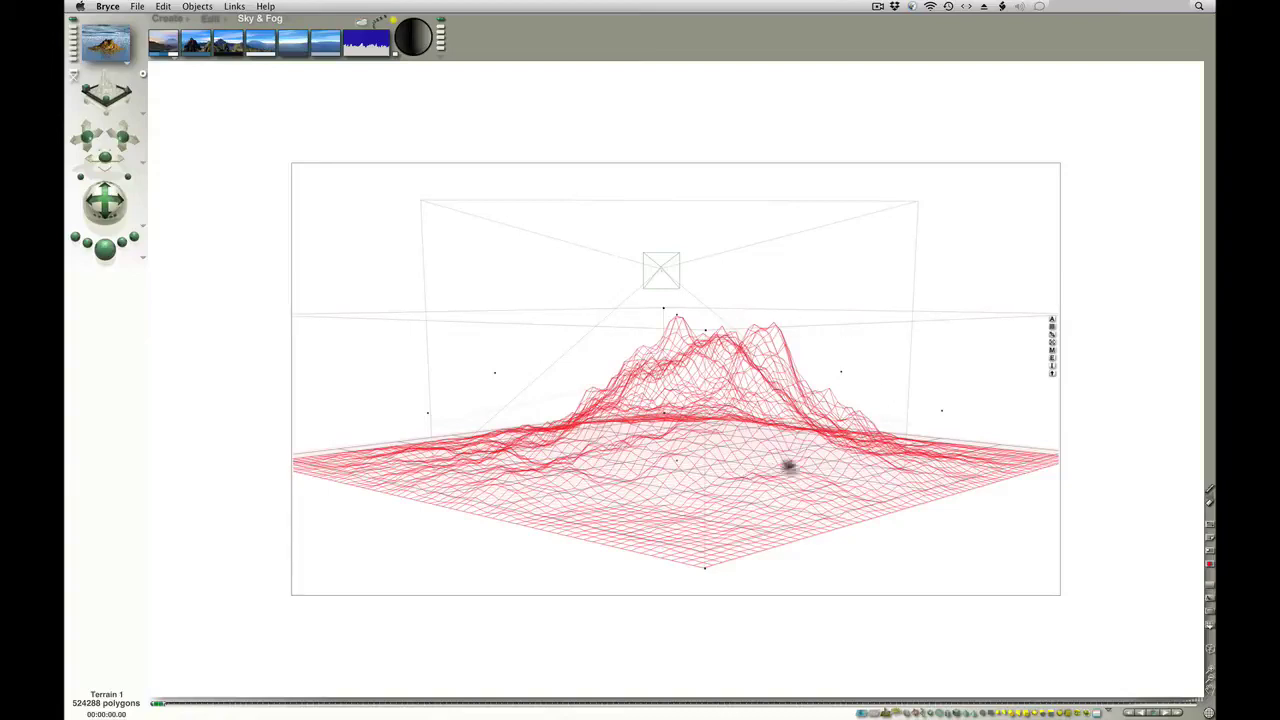
- Deselect the terrain, reselect it through the terrain object type, and choose Terrain 1 by name
click(364, 278)
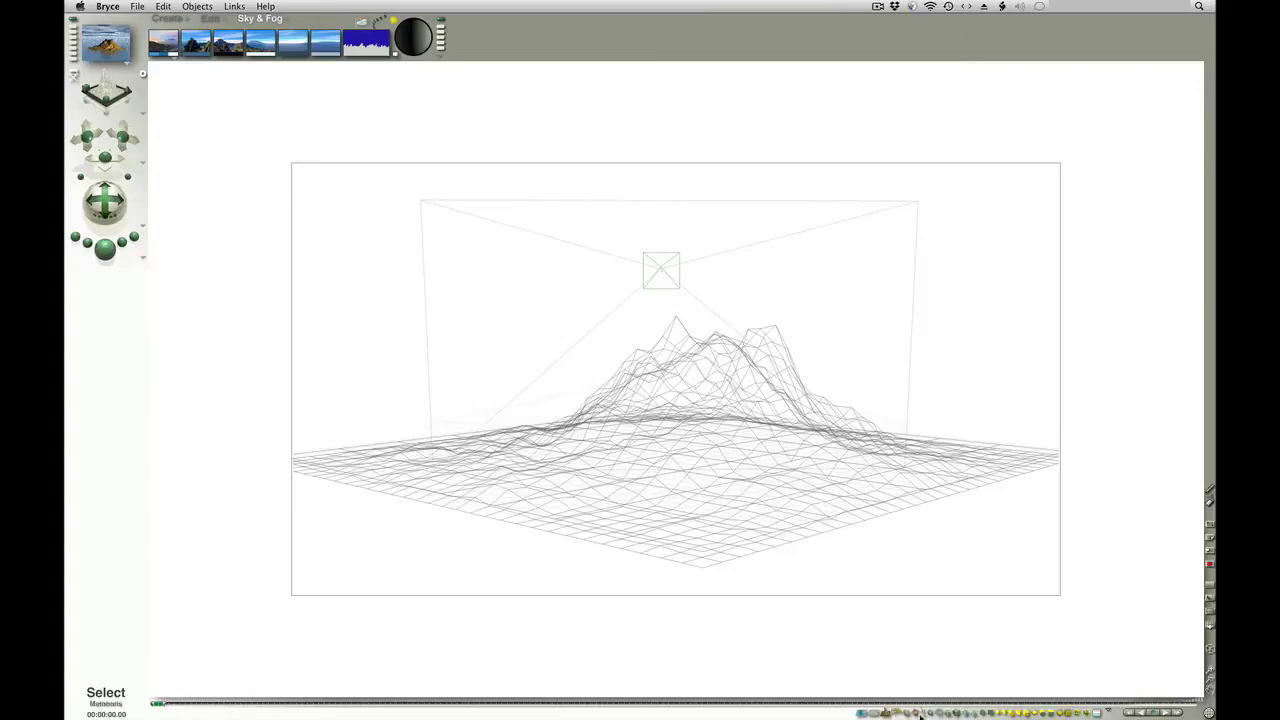
click(887, 713)
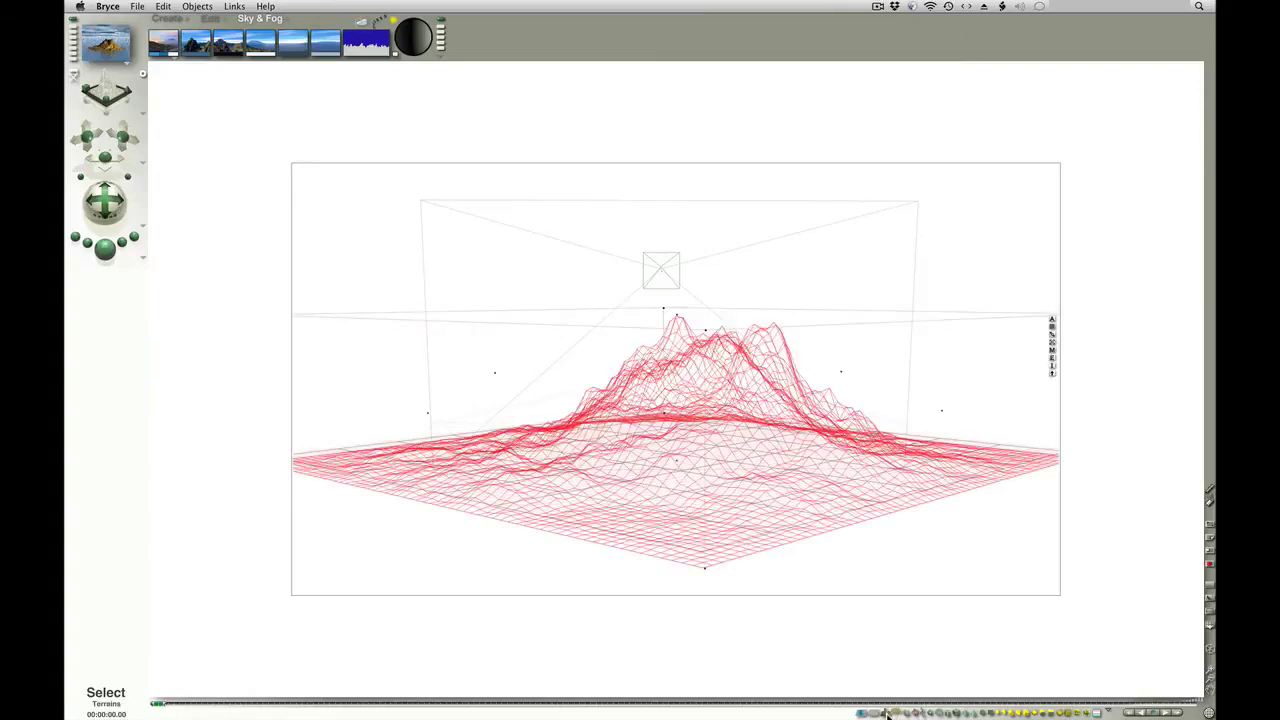
click(887, 713)
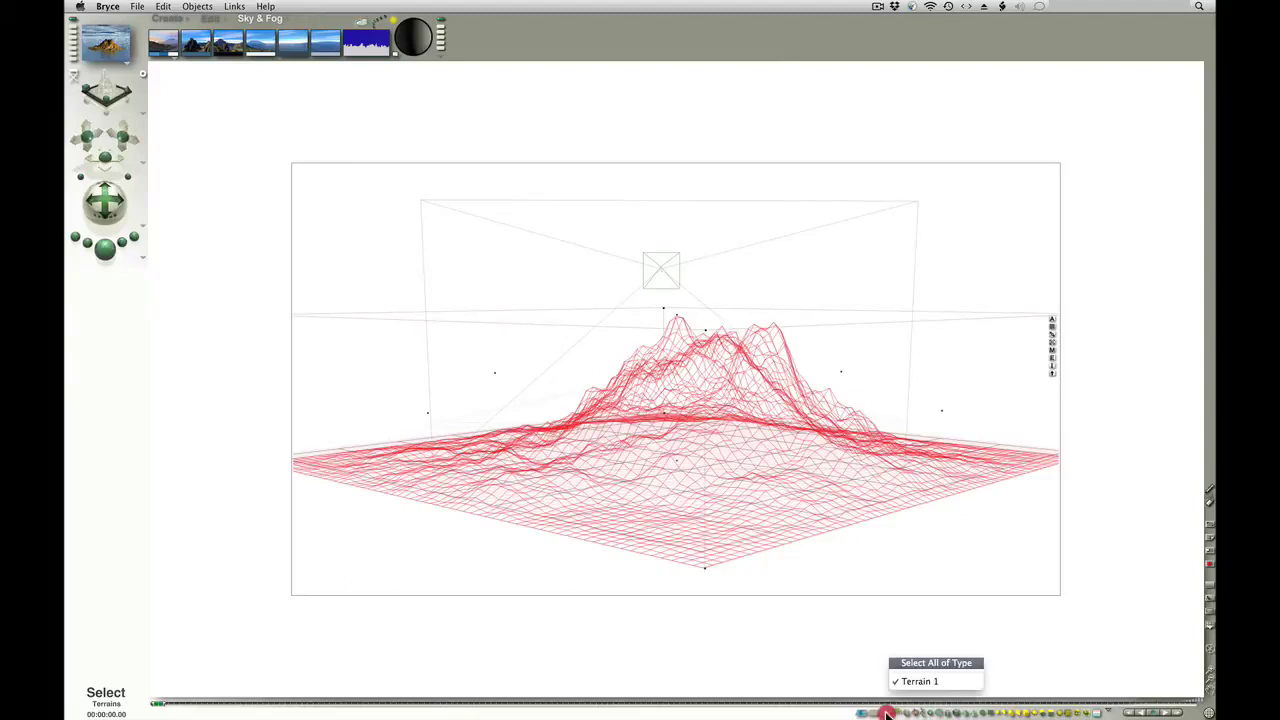
click(921, 681)
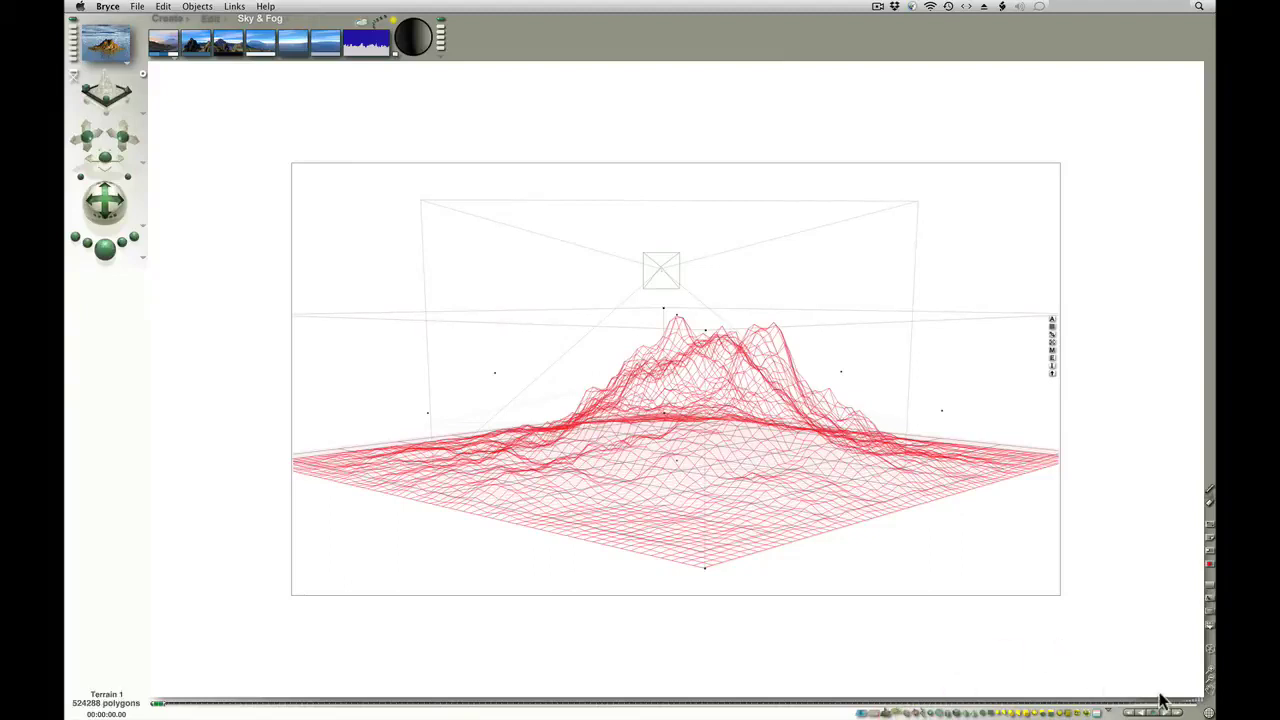
- Show the animation timeline controls and look at the Auto-Key setting in the time options
click(1209, 712)
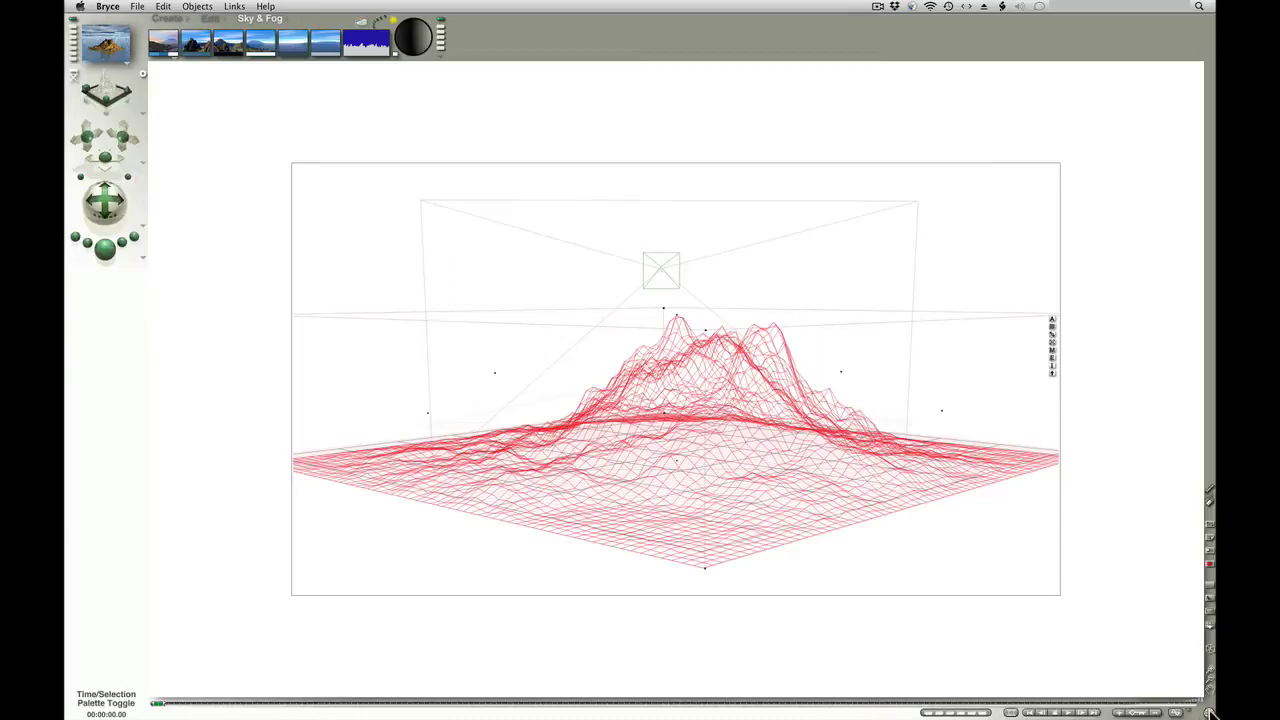
click(1189, 709)
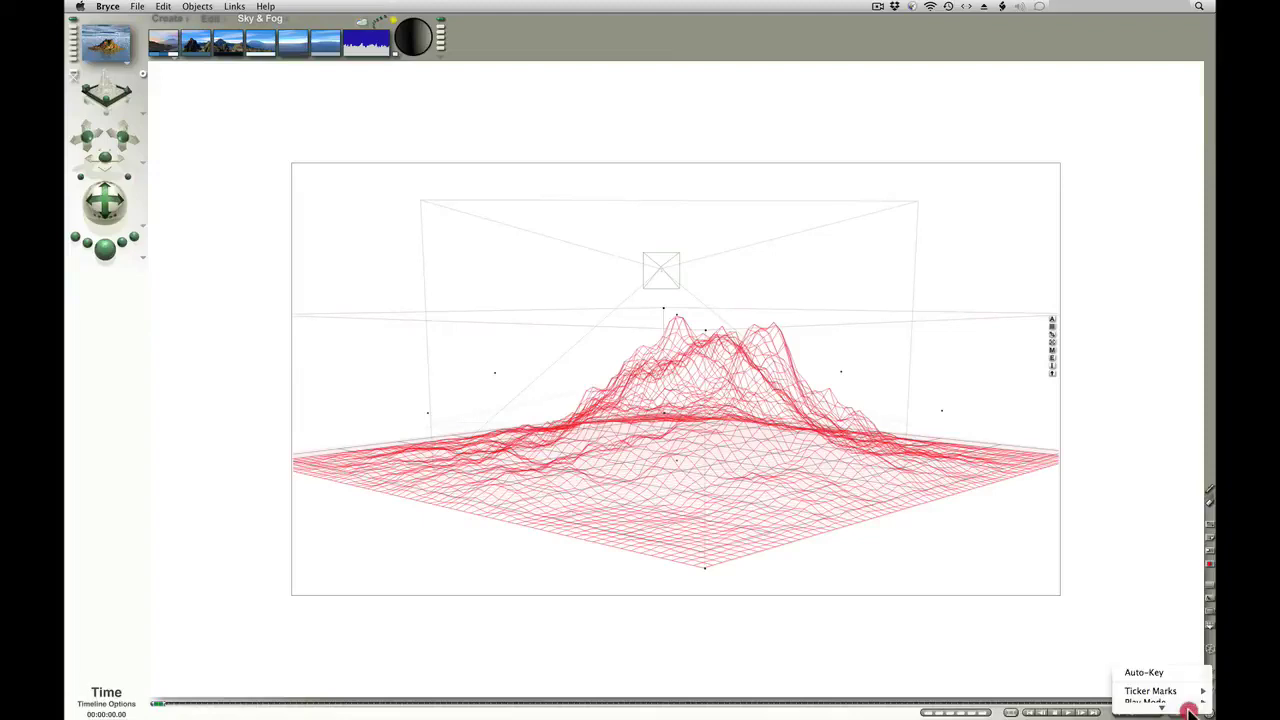
drag(1189, 709, 1183, 679)
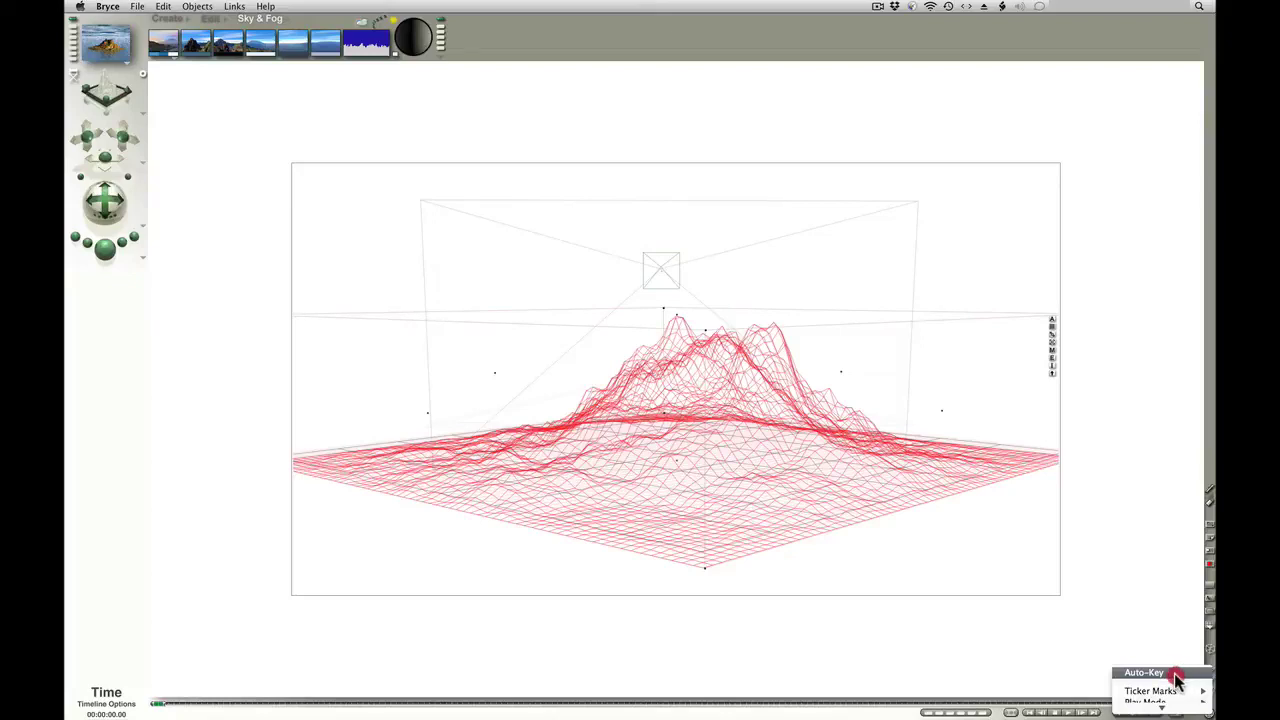
drag(1176, 679, 1177, 680)
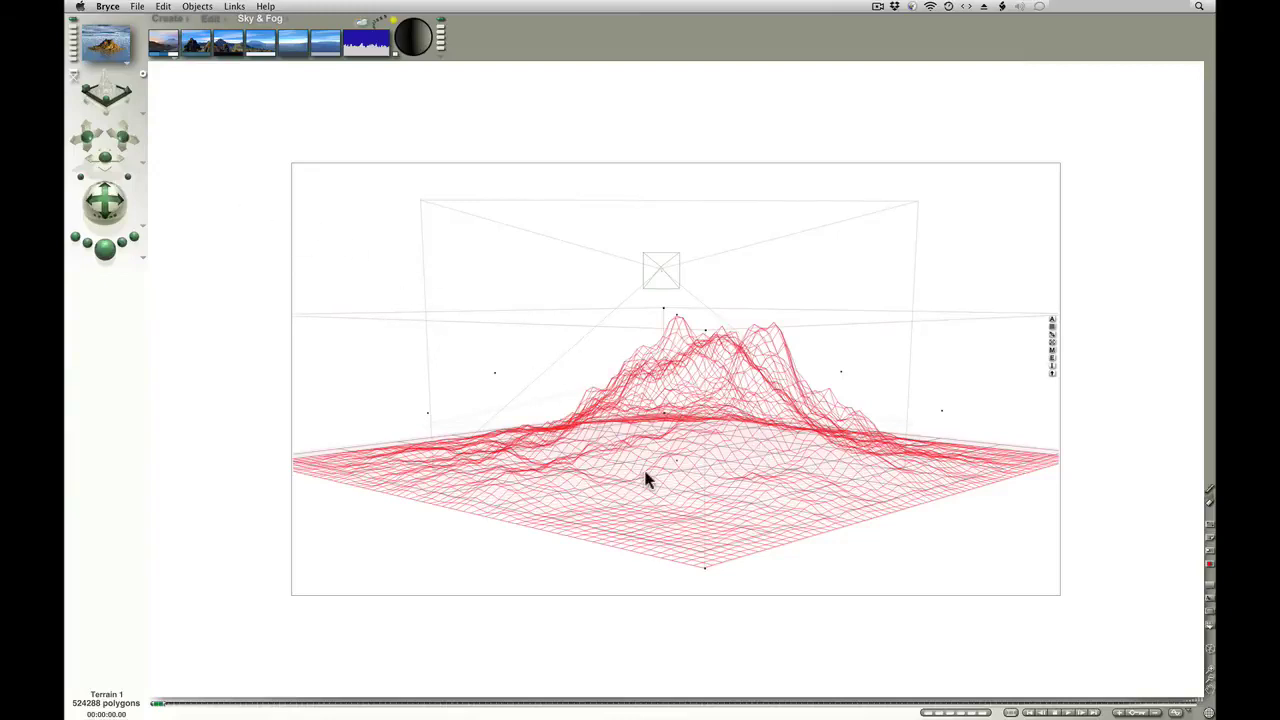
- Match the camera to the director's view with Camera to Director, and pull the director view back and around to show the camera and terrain
click(663, 266)
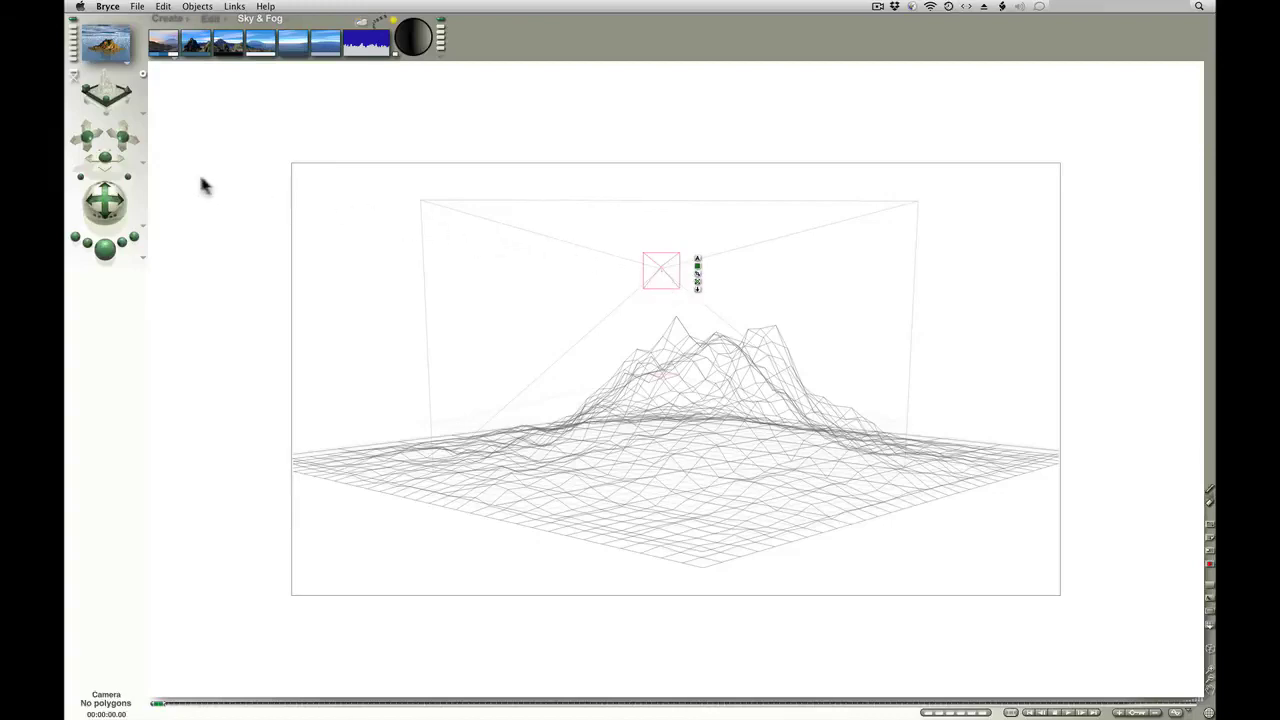
click(142, 164)
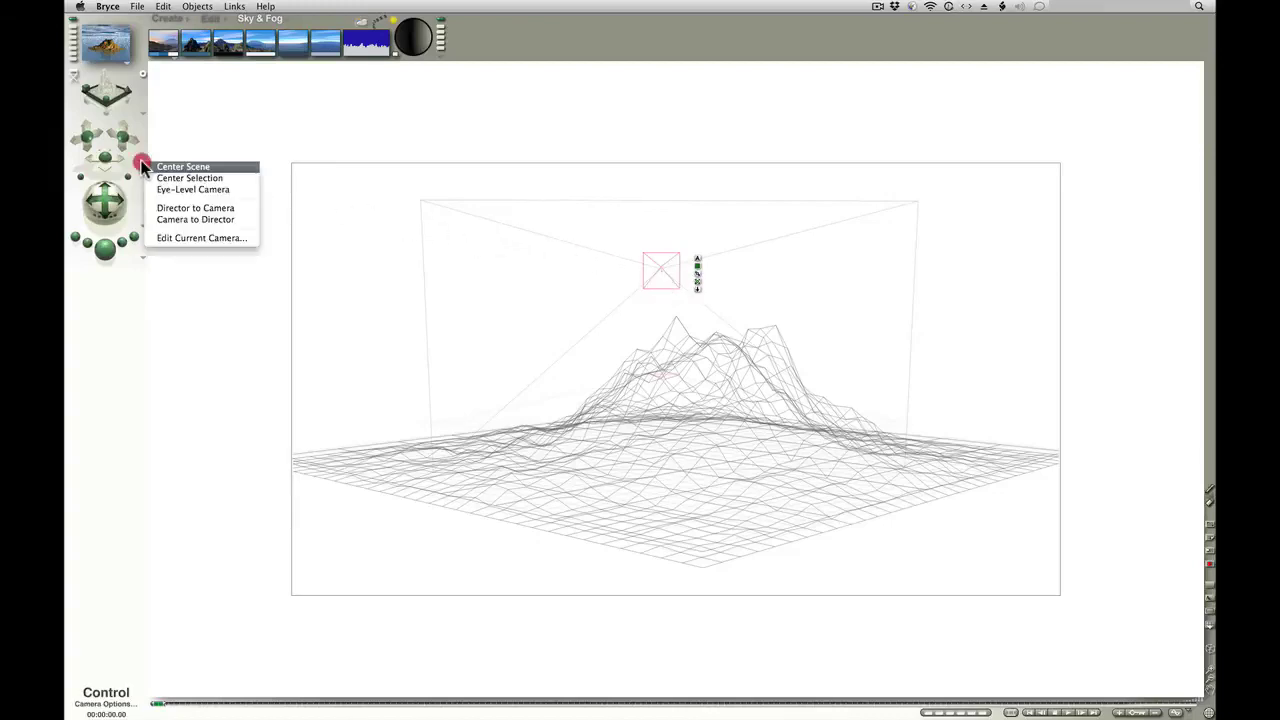
click(220, 224)
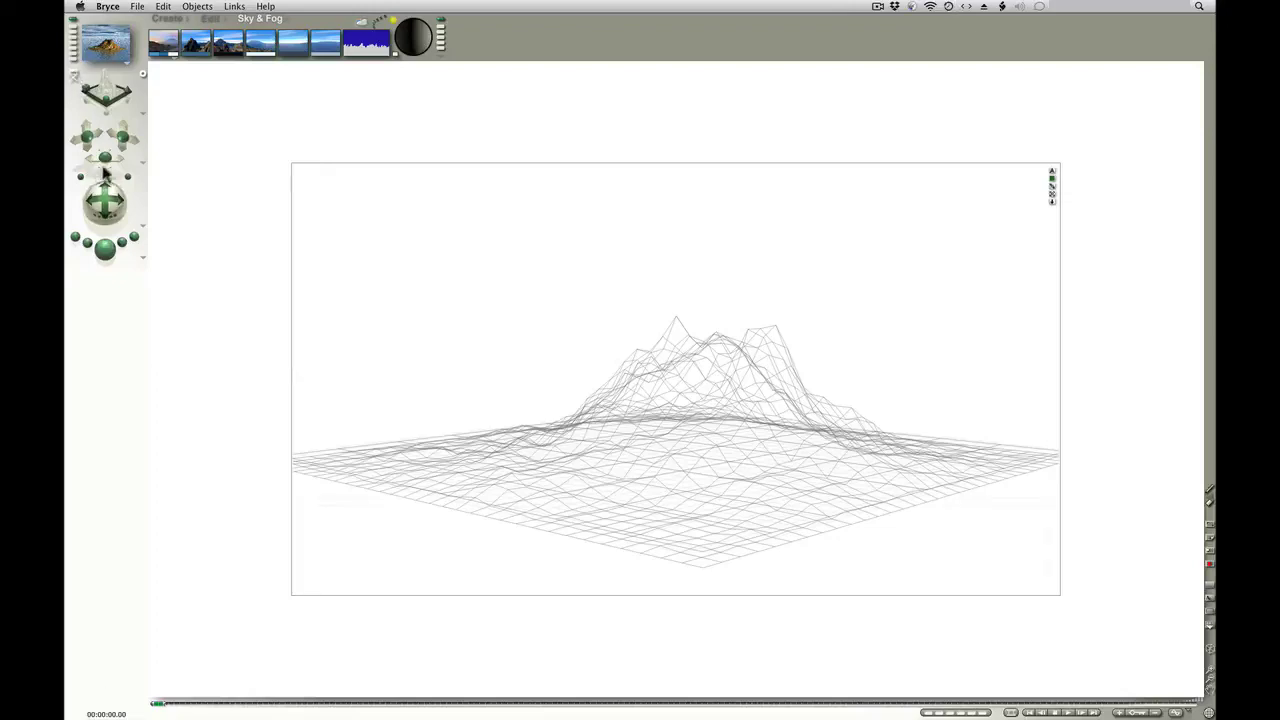
drag(105, 157, 87, 194)
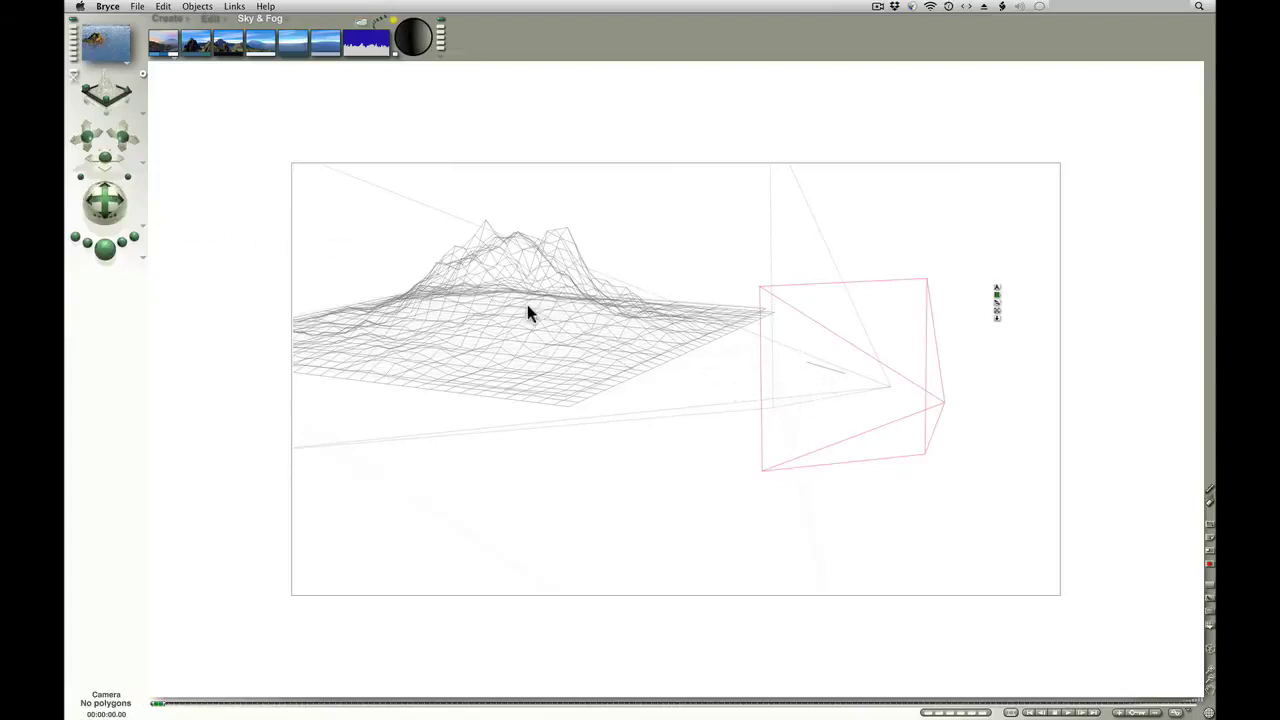
drag(88, 137, 98, 156)
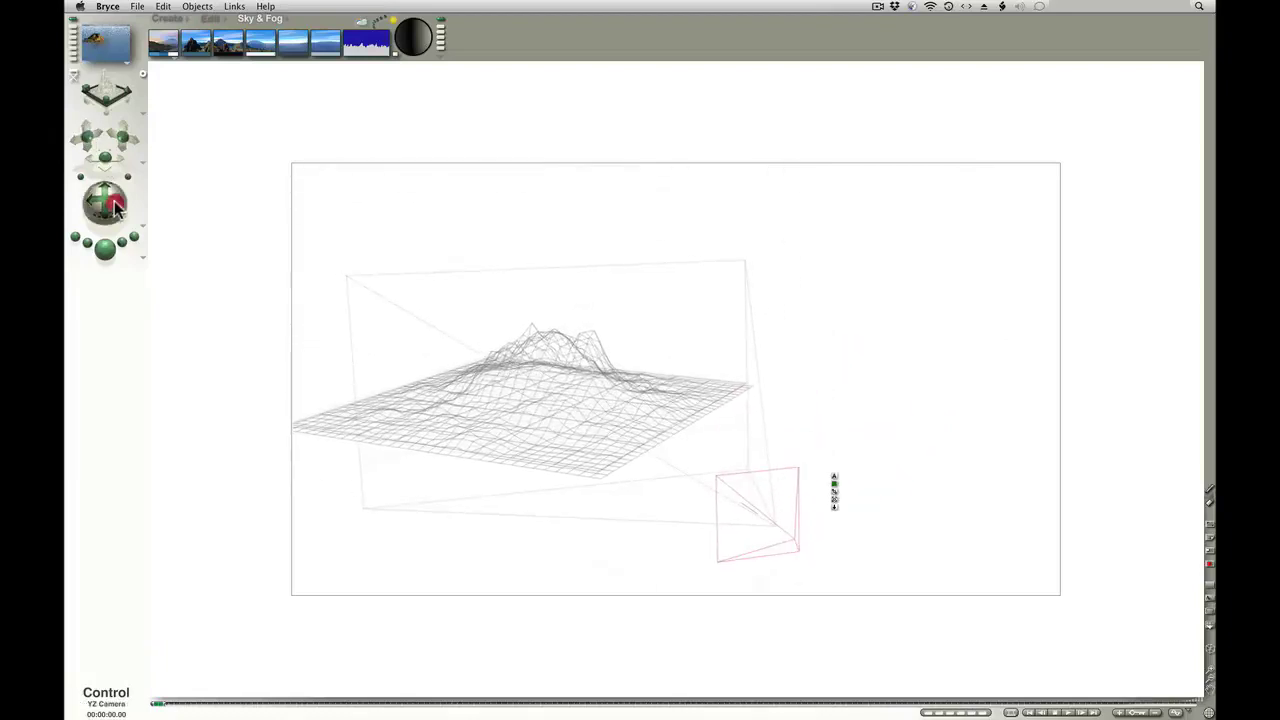
drag(112, 205, 103, 205)
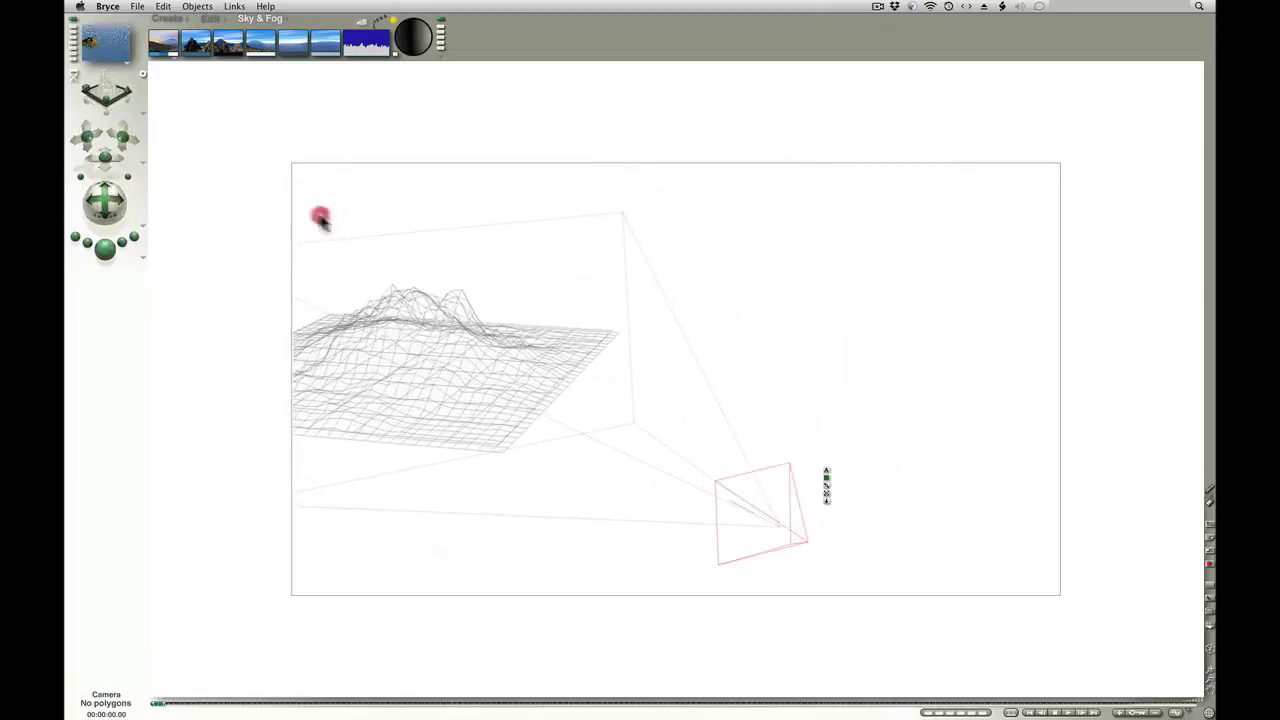
drag(88, 140, 110, 163)
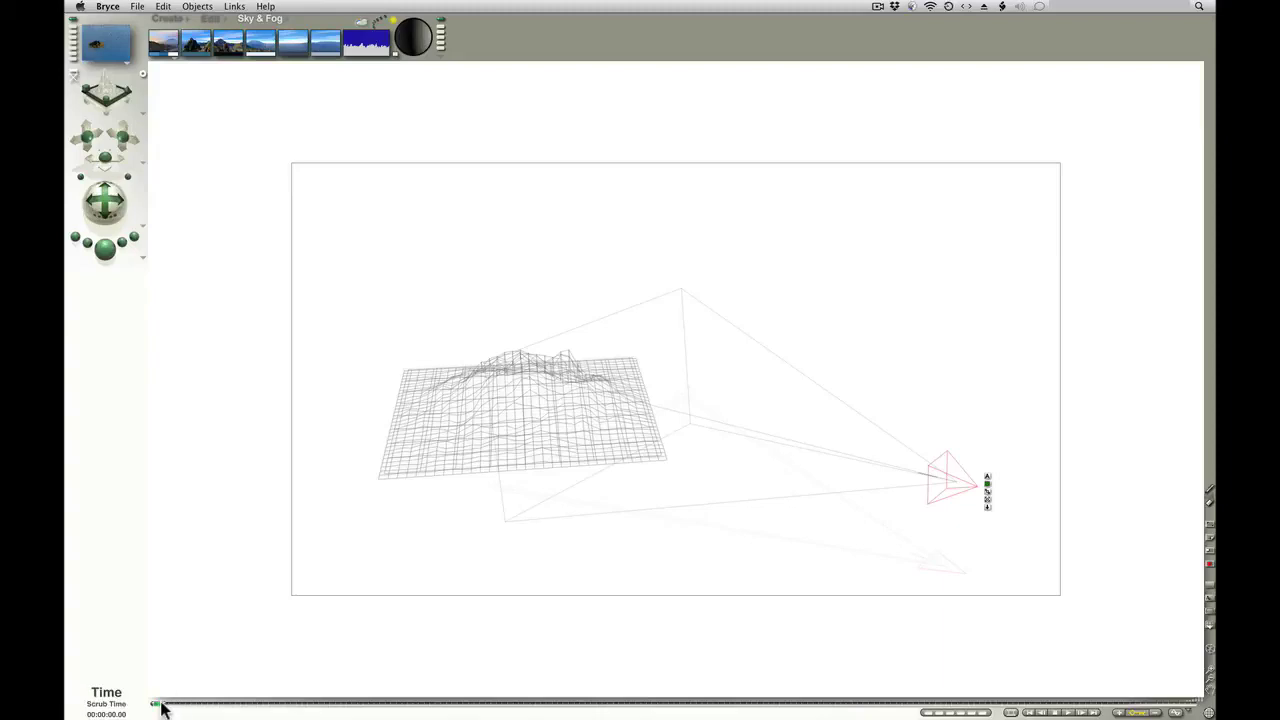
- Go to 5 seconds on the timeline, reposition the camera along X, and add a keyframe there
drag(162, 706, 841, 704)
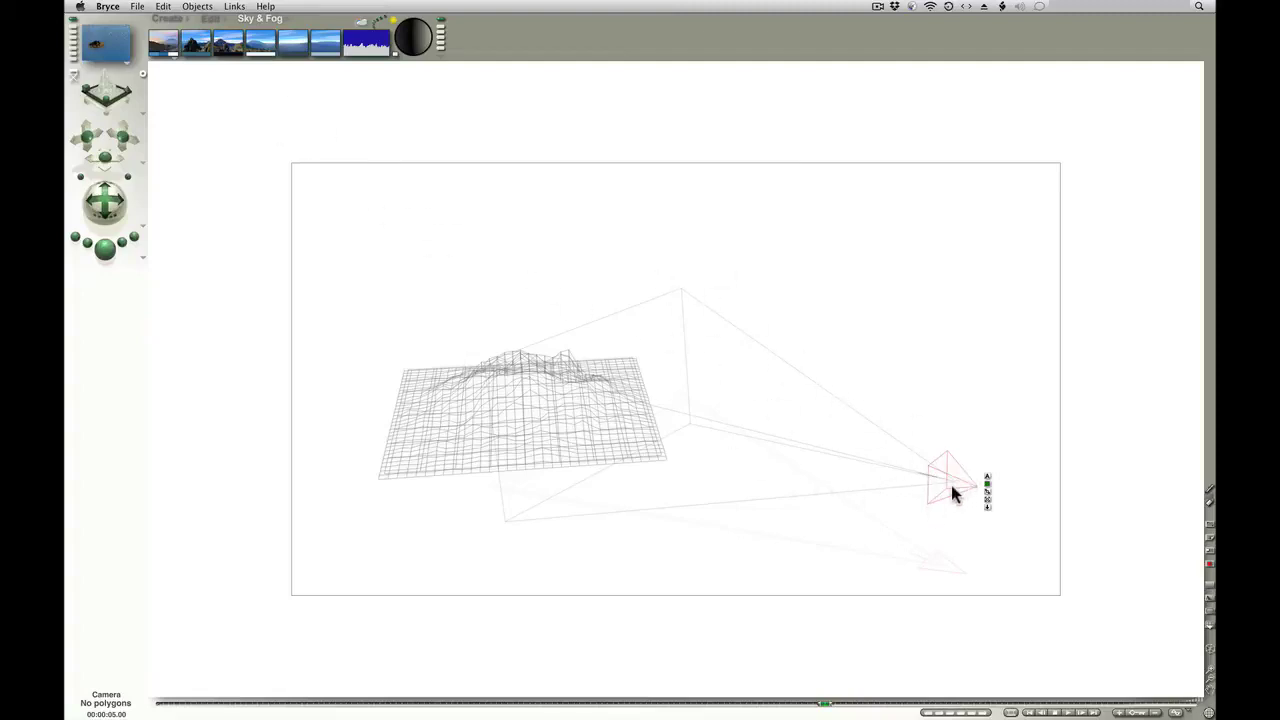
click(210, 22)
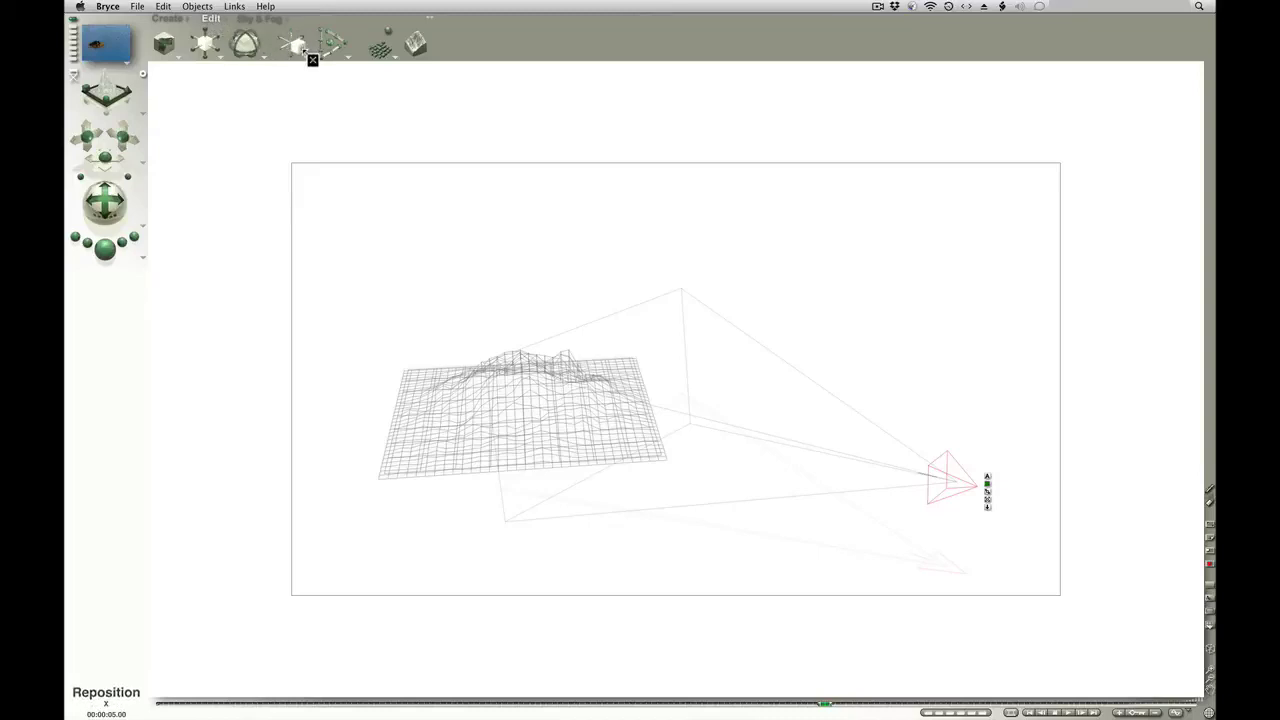
drag(296, 40, 348, 57)
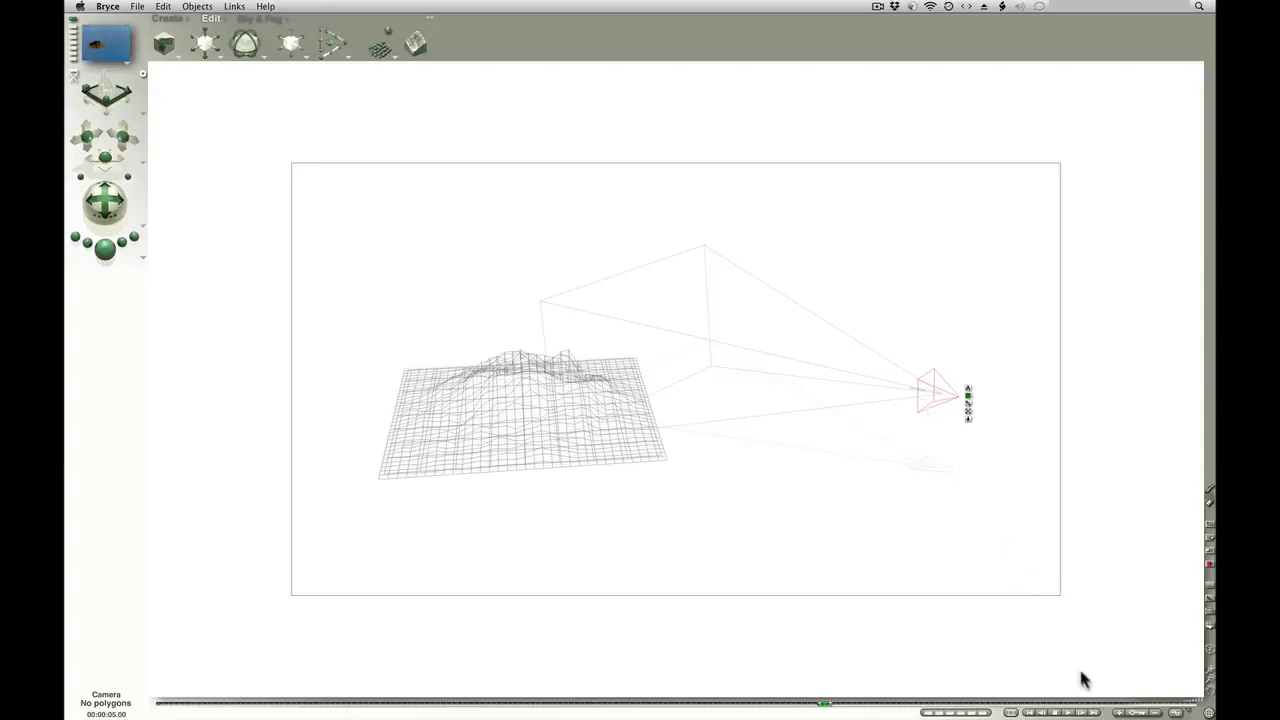
click(1118, 712)
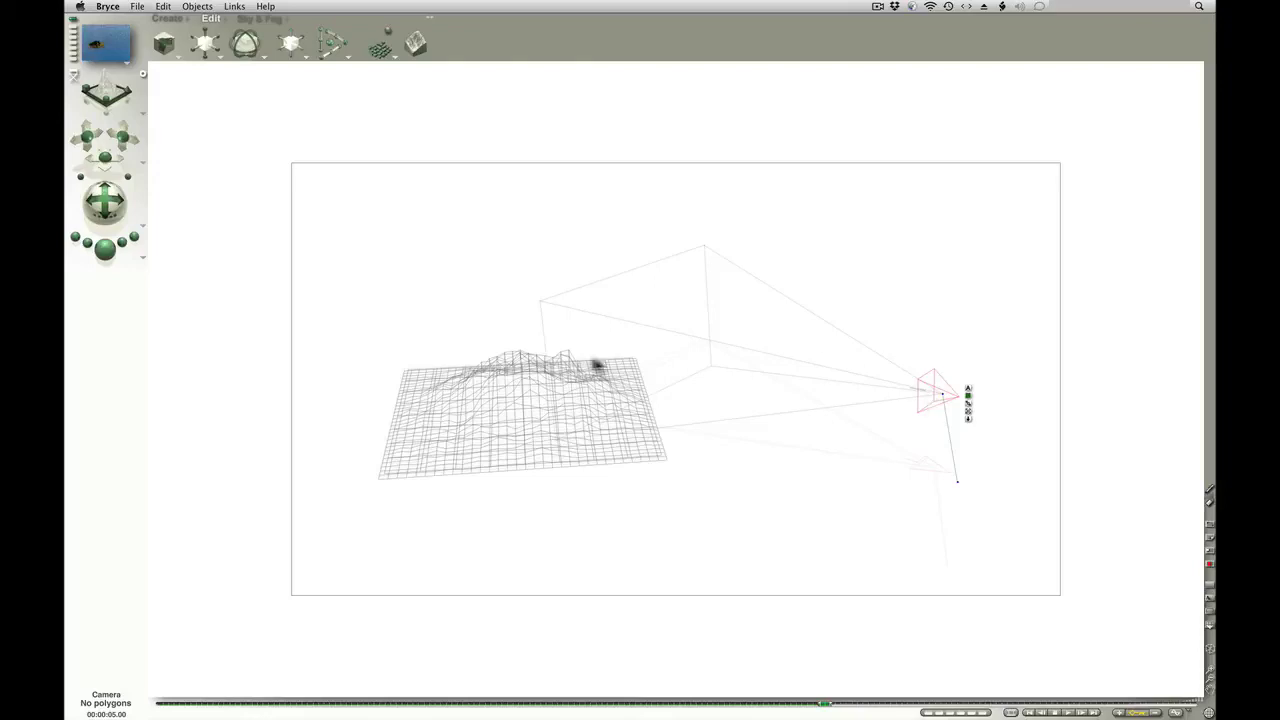
- Select the terrain and reselect the camera to inspect its motion path, and play the animation from the start in the director view
click(520, 388)
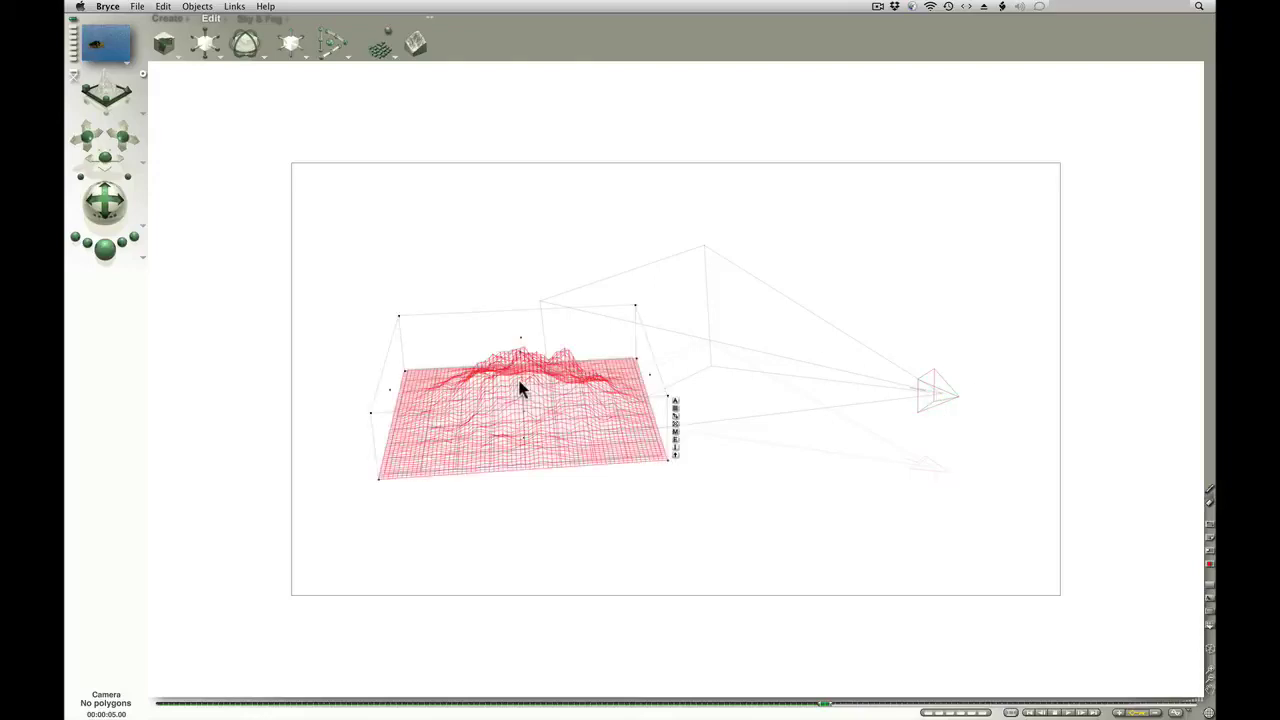
click(946, 398)
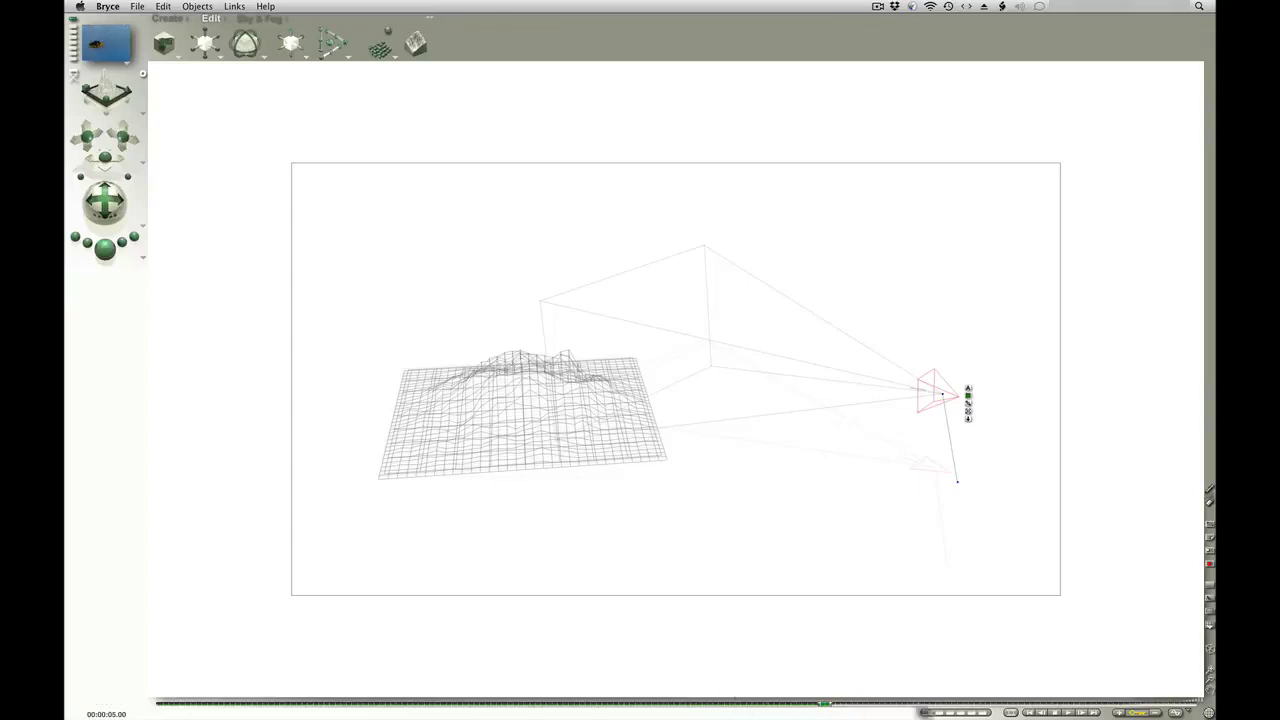
click(1030, 712)
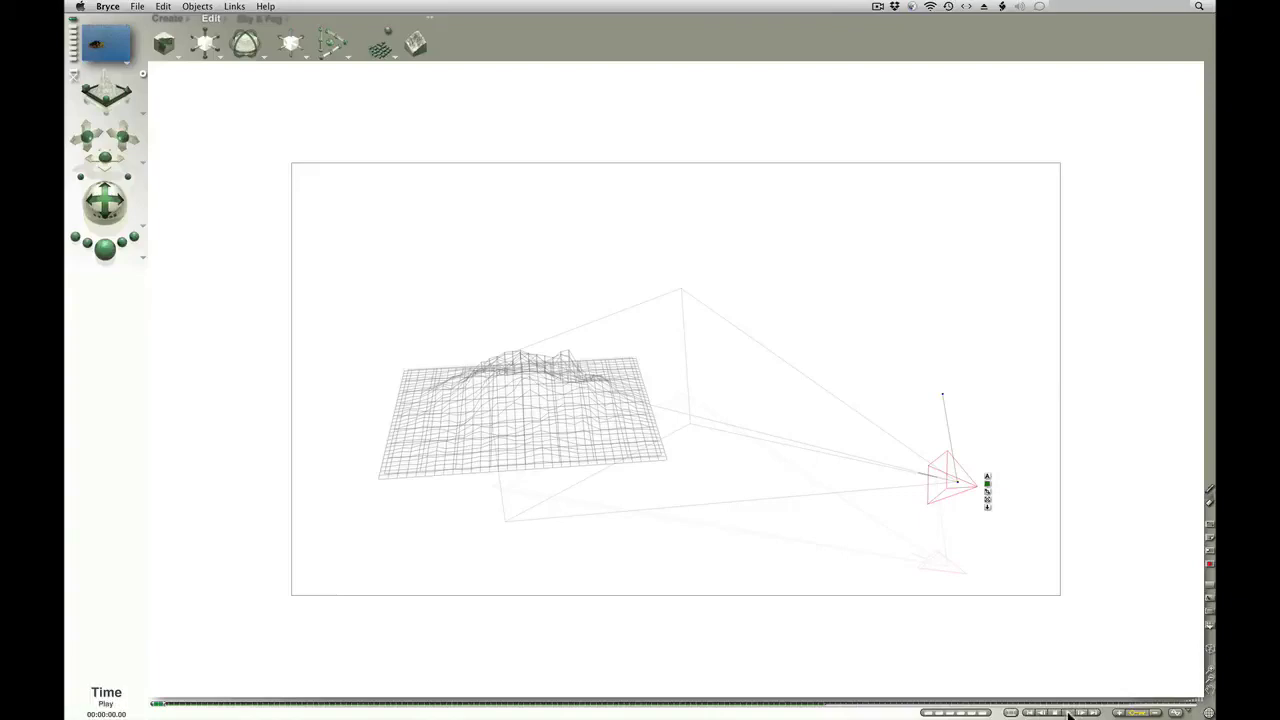
click(1068, 713)
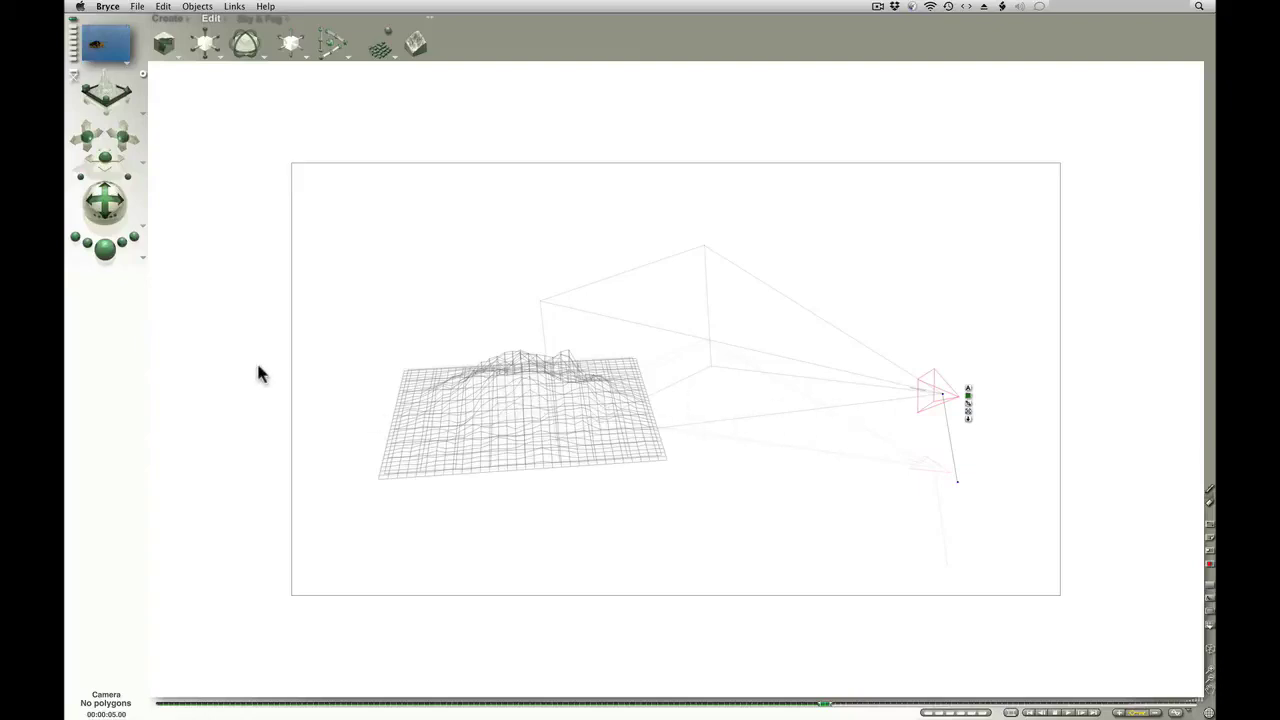
- Play the animation from the start through the camera's own view and rewind it to the beginning
click(76, 84)
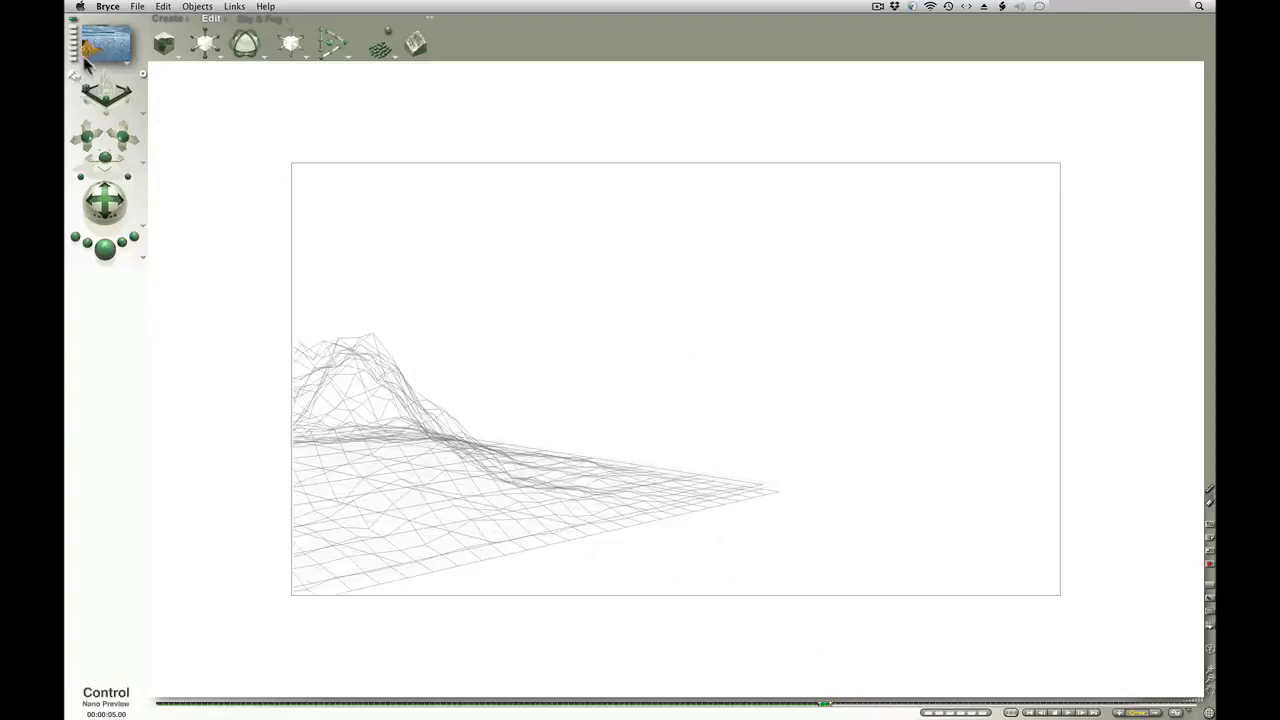
click(1031, 713)
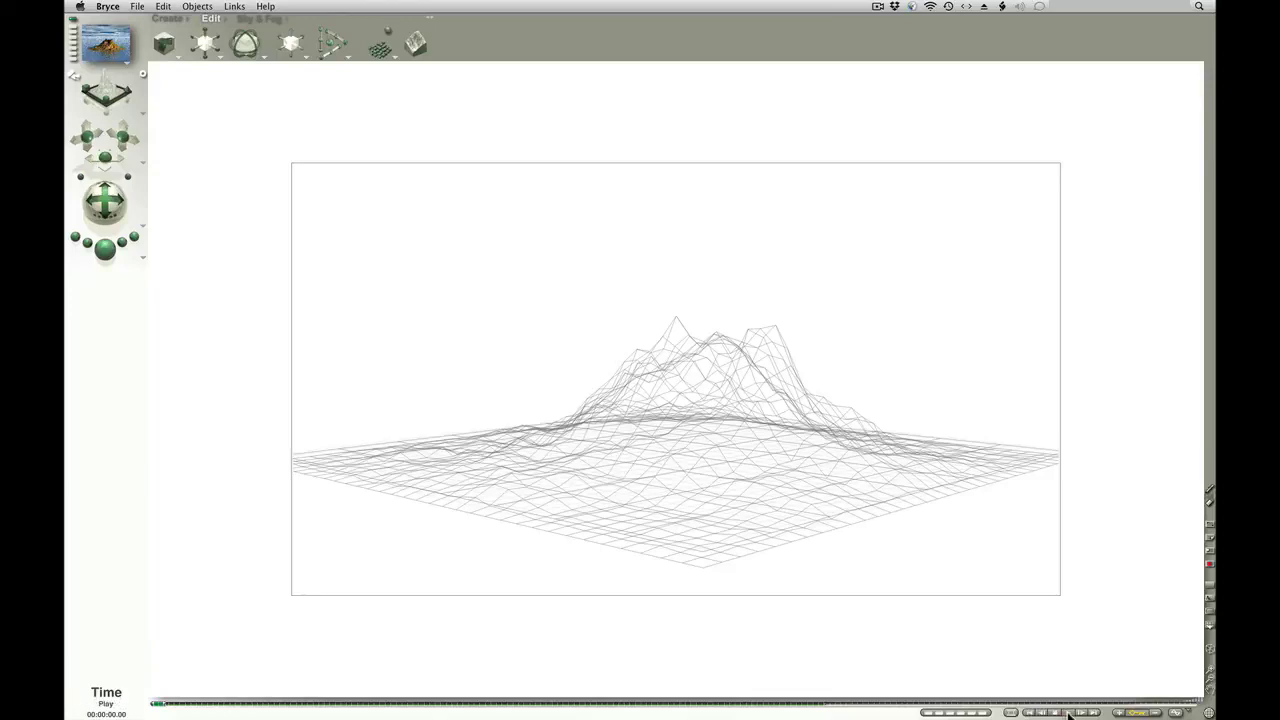
click(1068, 713)
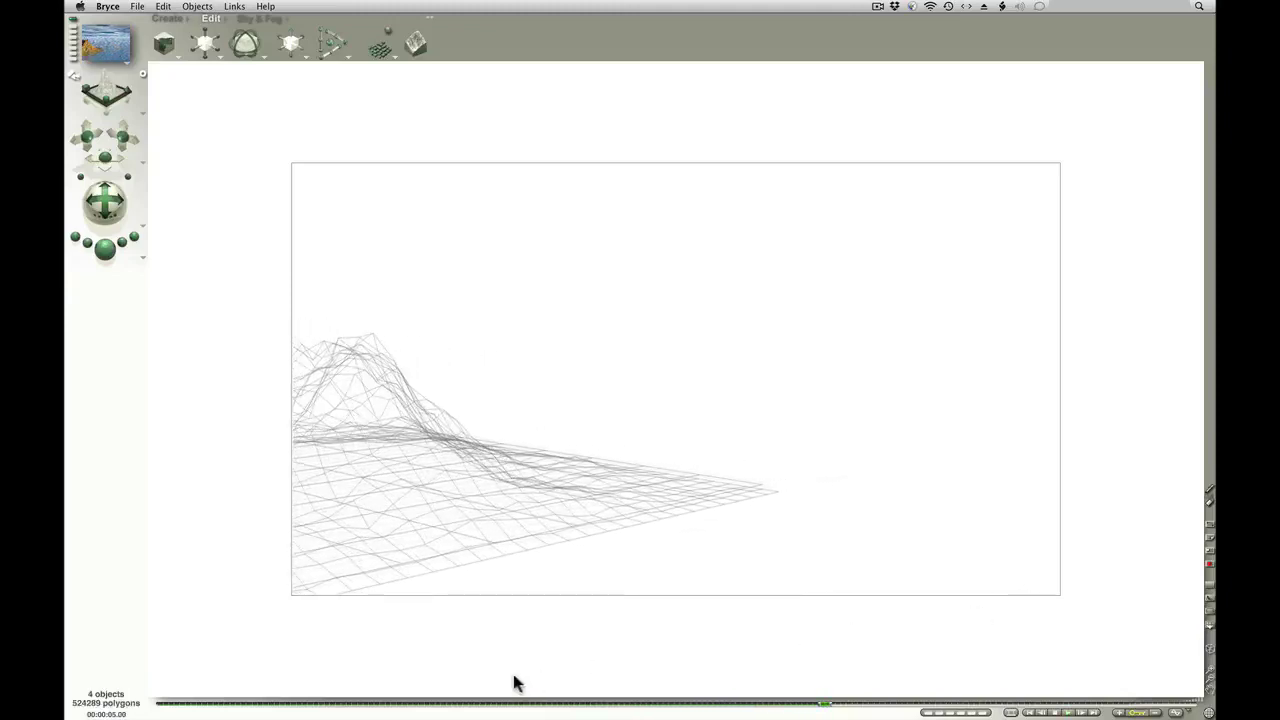
click(1028, 714)
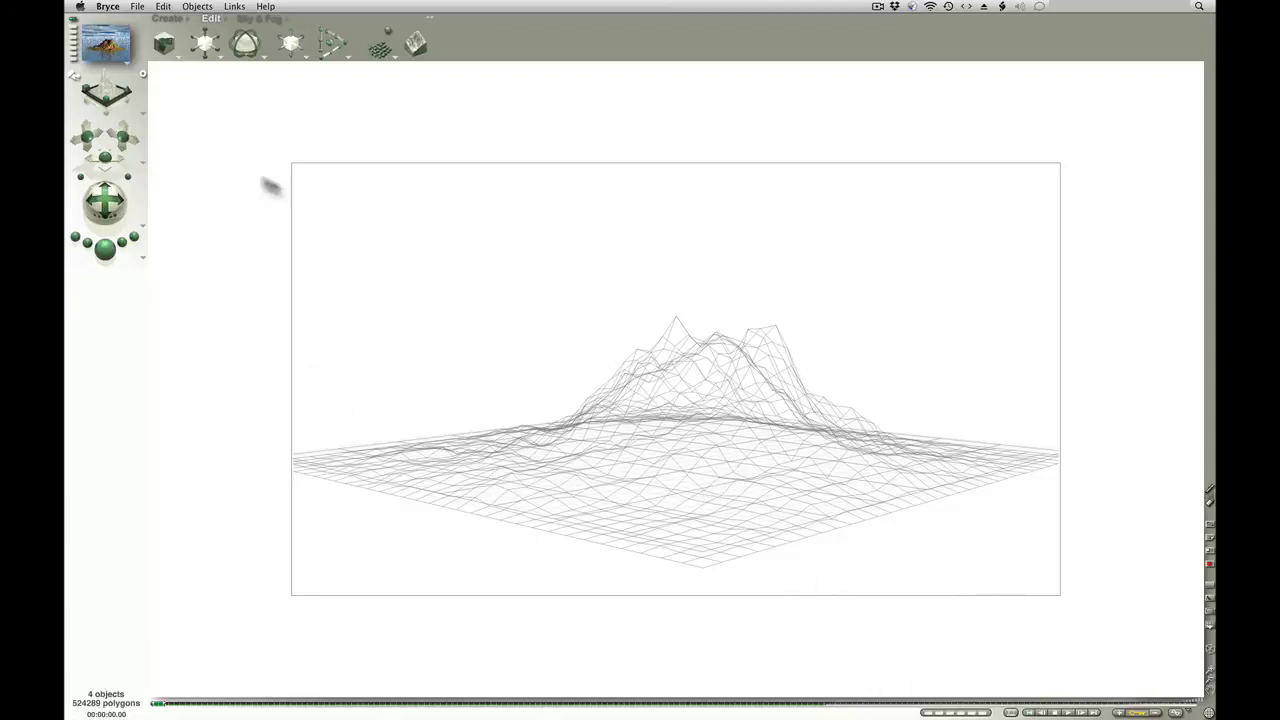
- Return to the director view and set the camera to track Terrain 1
click(72, 82)
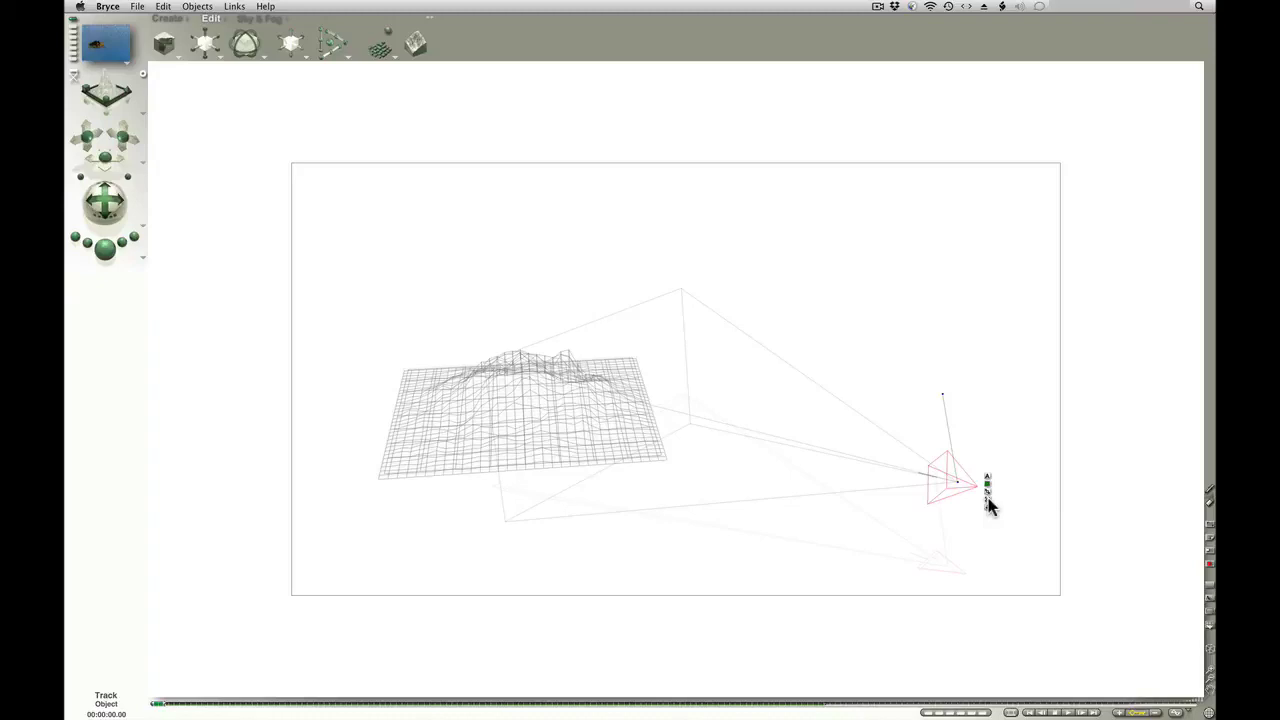
drag(987, 498, 512, 352)
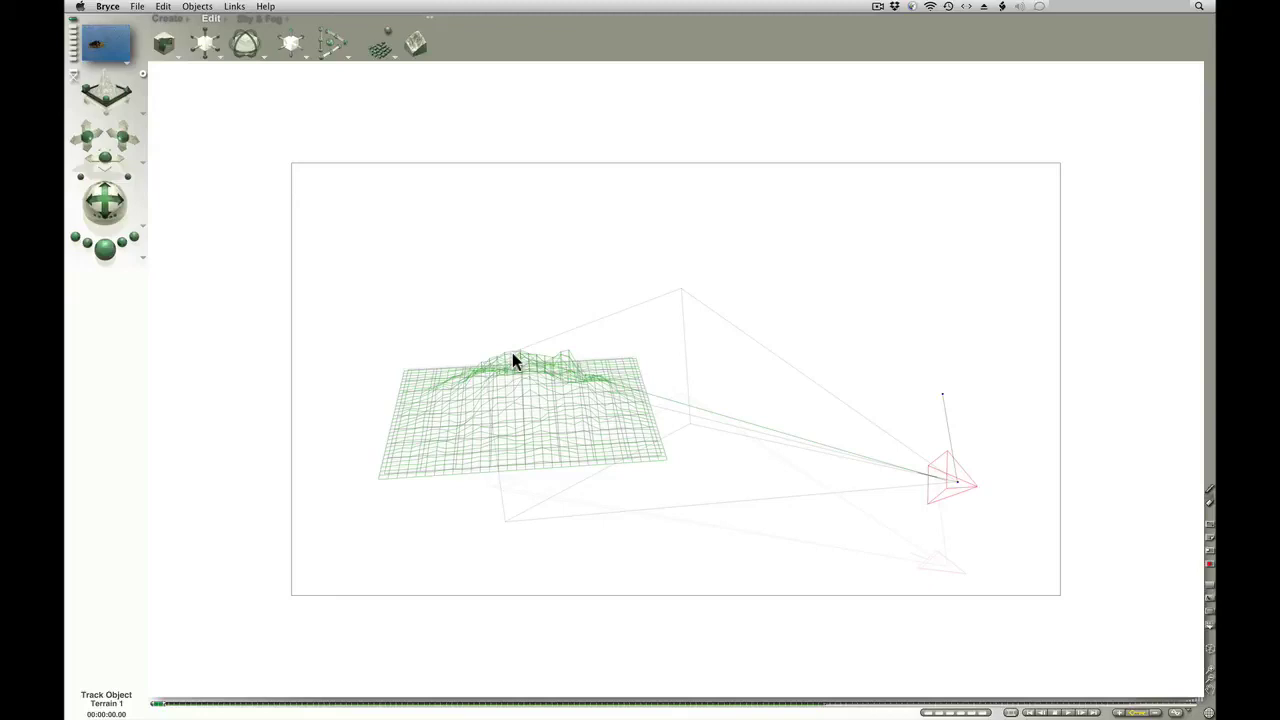
drag(512, 352, 512, 352)
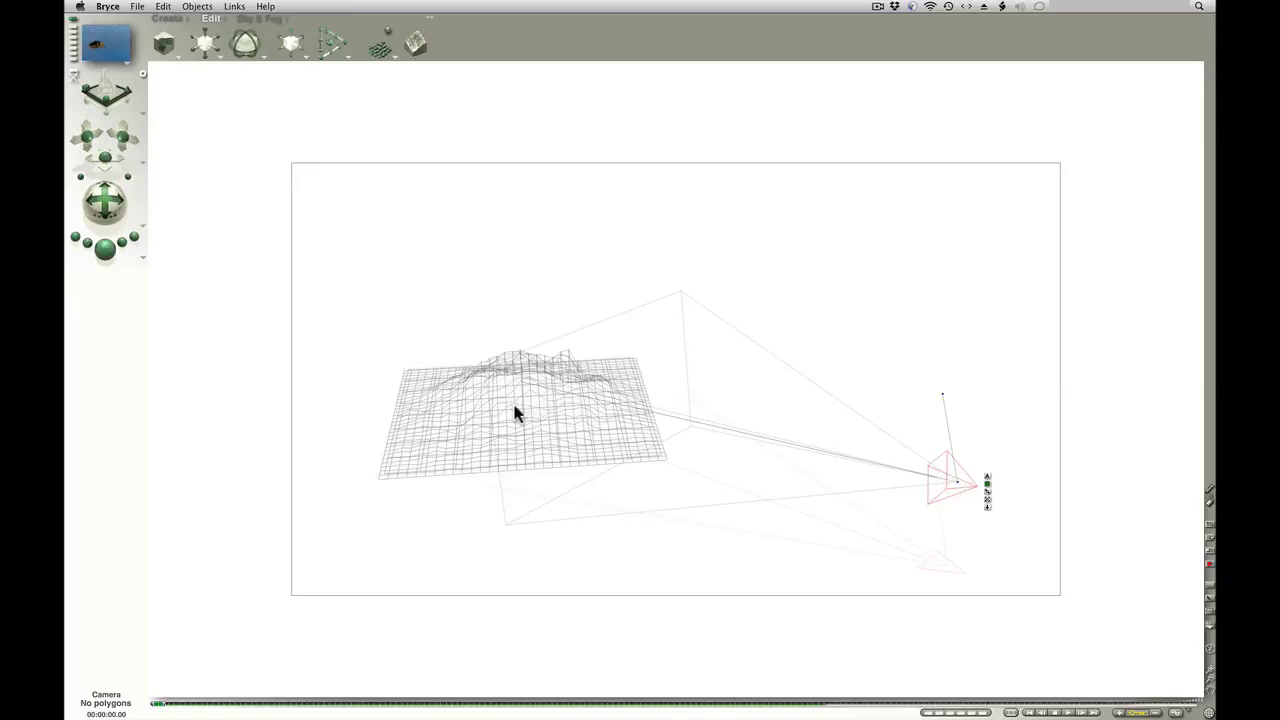
- Play the tracked camera move from the camera's view and start an animation preview
click(77, 80)
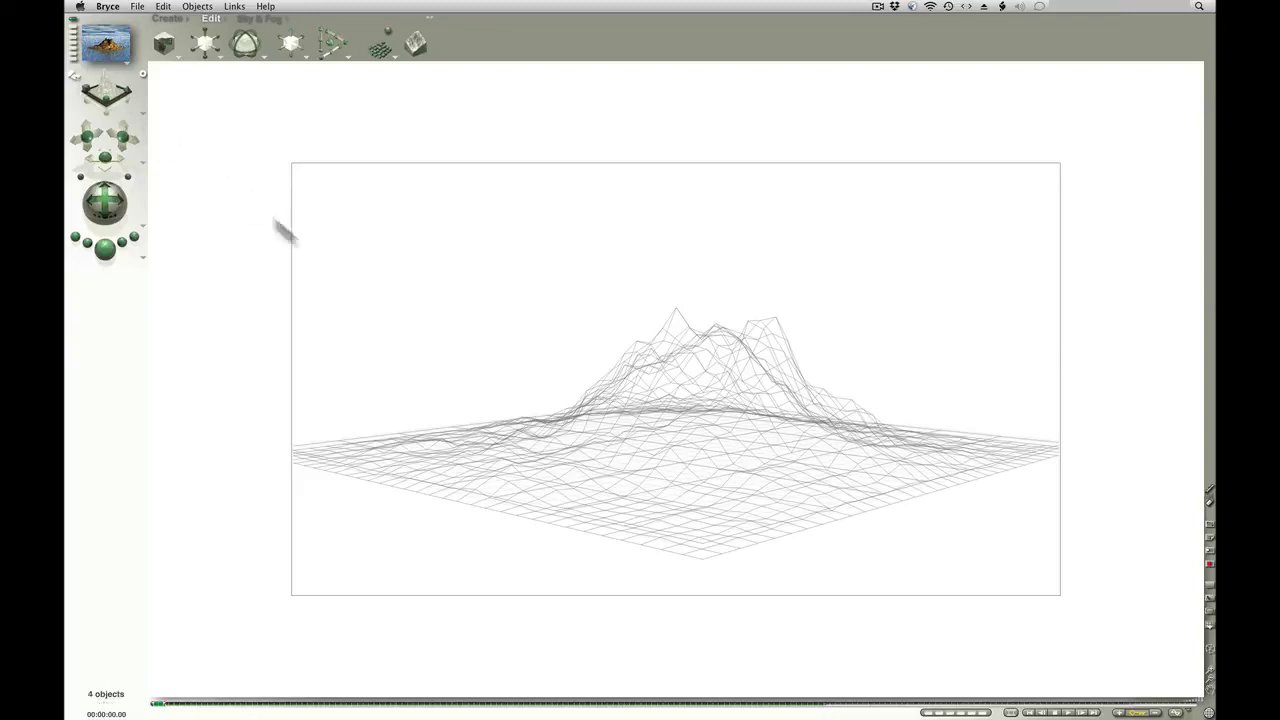
click(1069, 712)
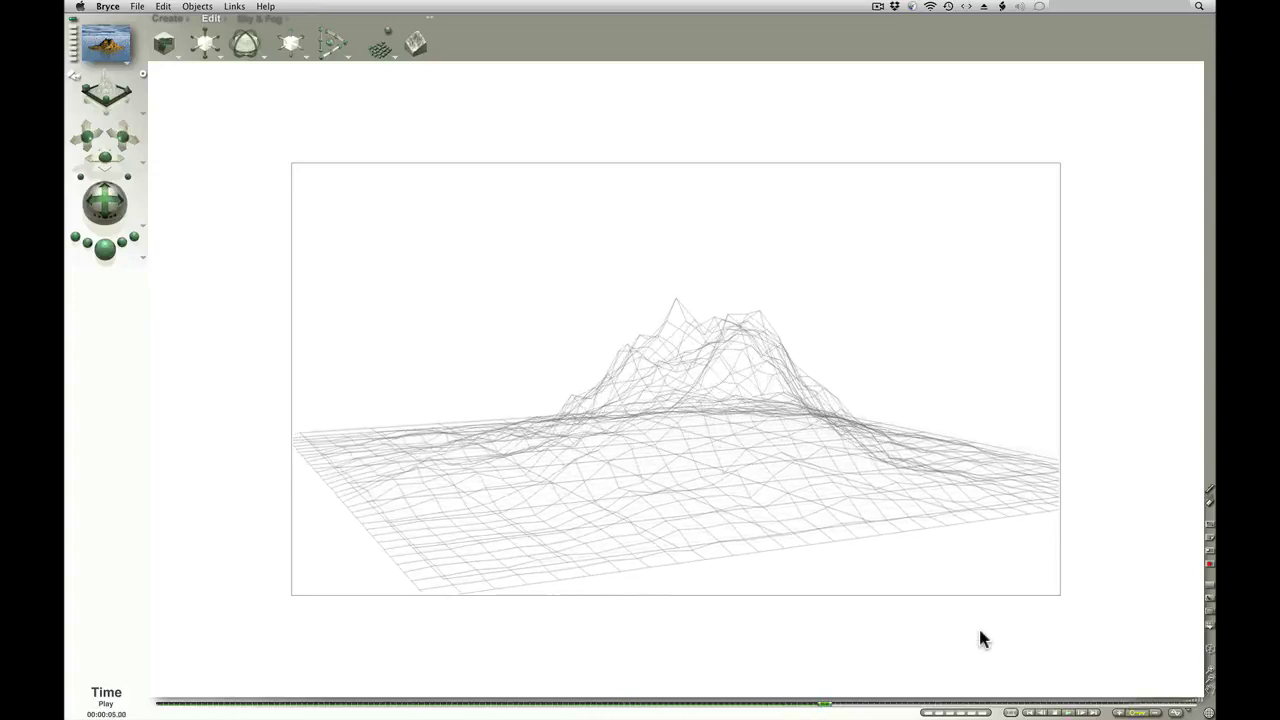
click(1012, 712)
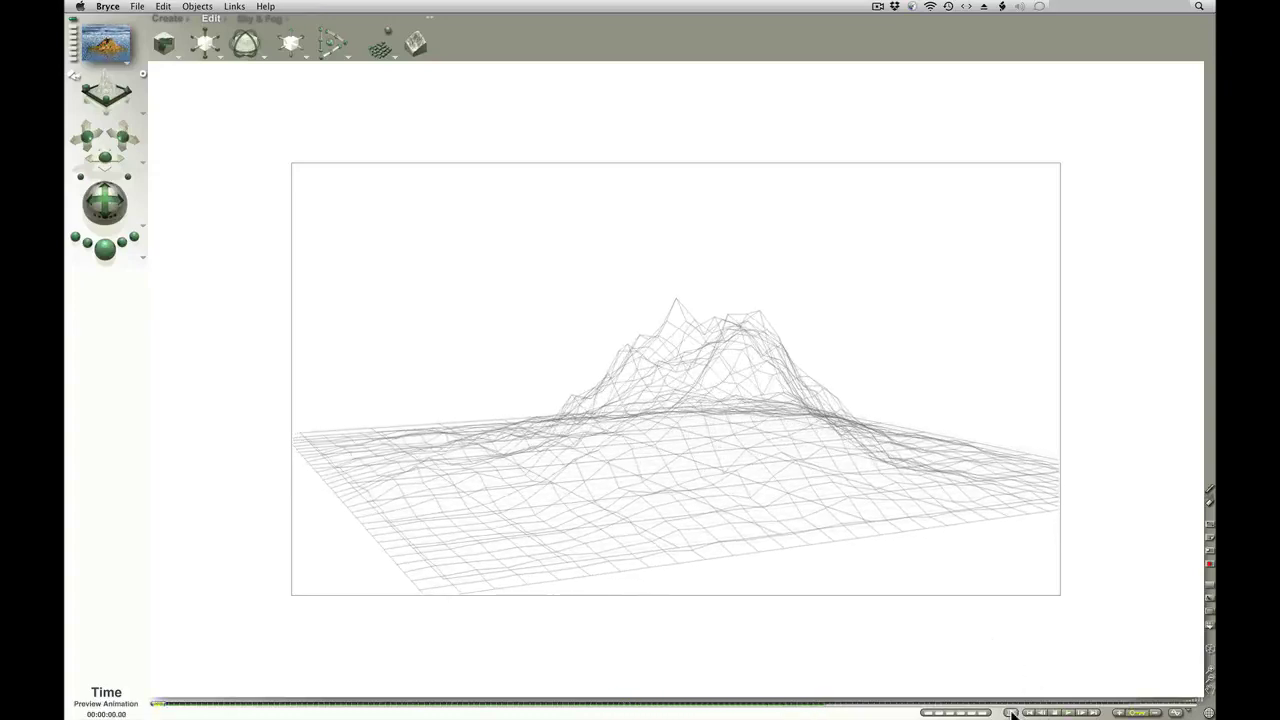